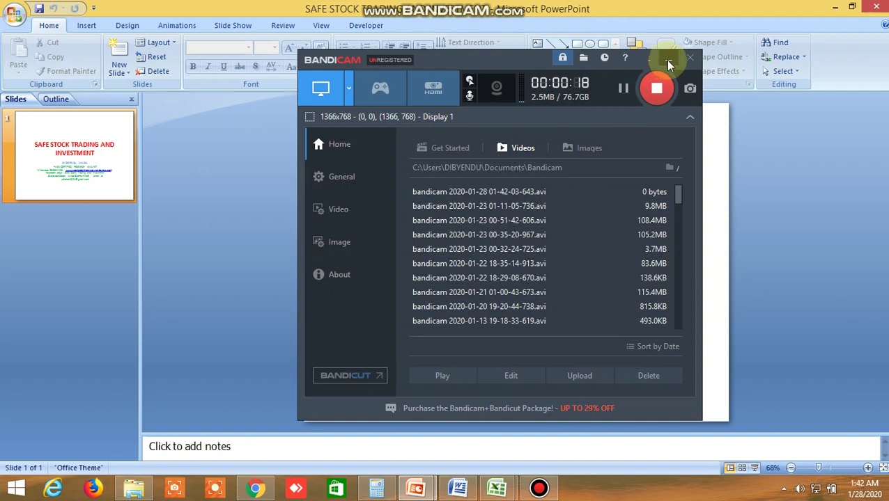
# Bring up the DISCALAIMER presentation, and switch to the BUY LEVEL AND SELL LEVEL screener workbook in Excel
pyautogui.click(669, 64)
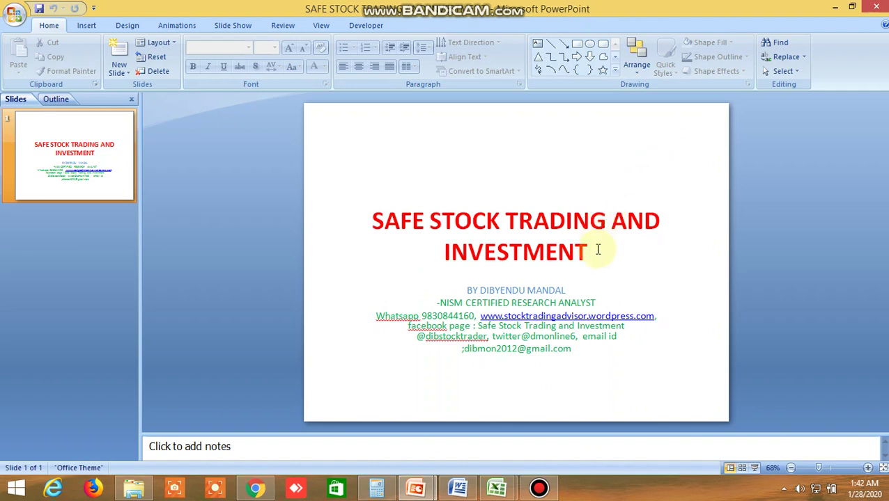
pyautogui.click(427, 492)
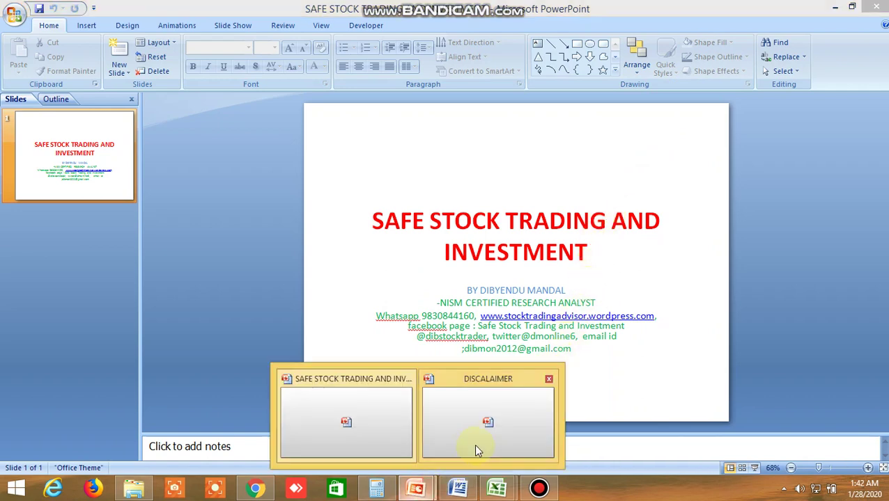
pyautogui.click(476, 449)
pyautogui.click(495, 489)
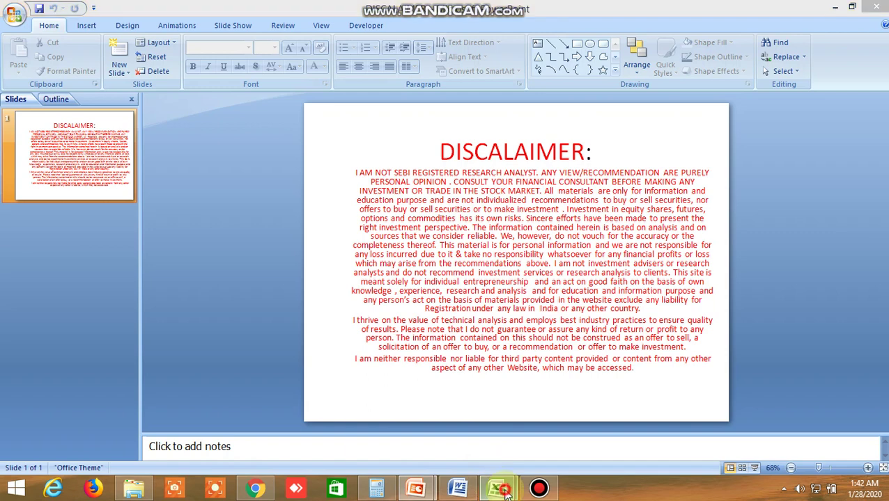
pyautogui.click(581, 415)
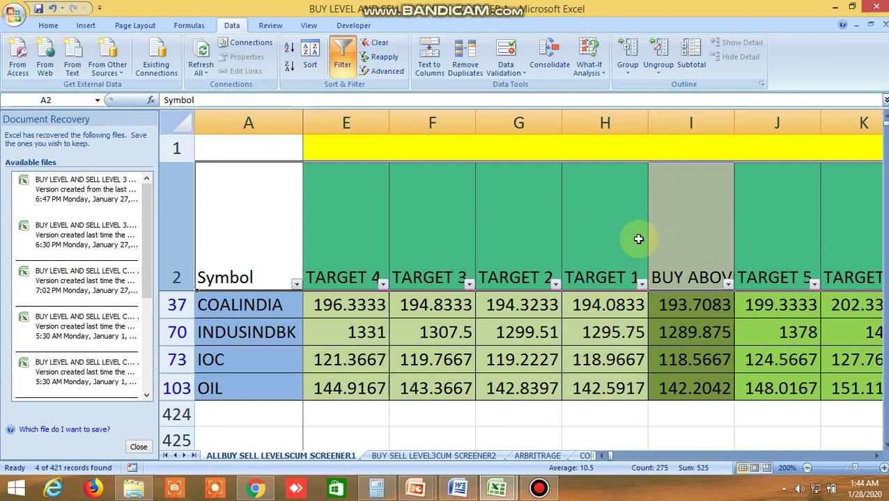
# Switch to the BUY LEVEL AND SELL LEVEL 4 workbook and view the first rows and columns of its BUY SELL LEVEL sheet
pyautogui.moveTo(492, 476)
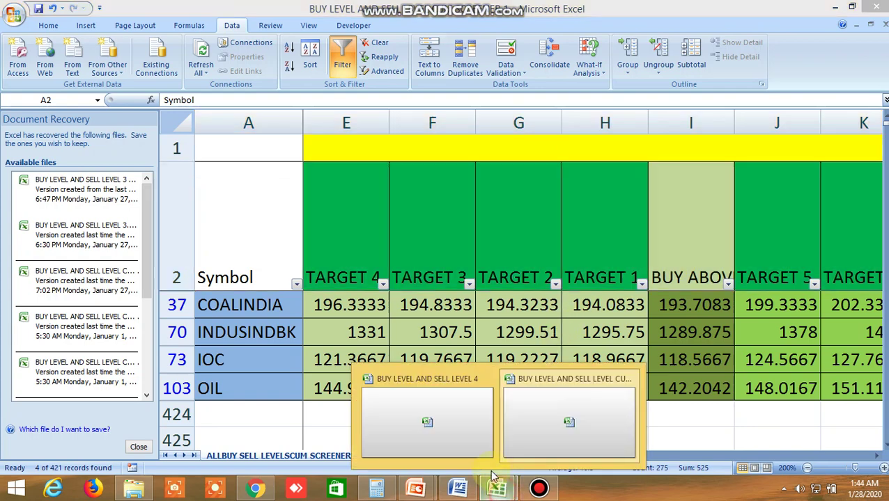
pyautogui.click(437, 426)
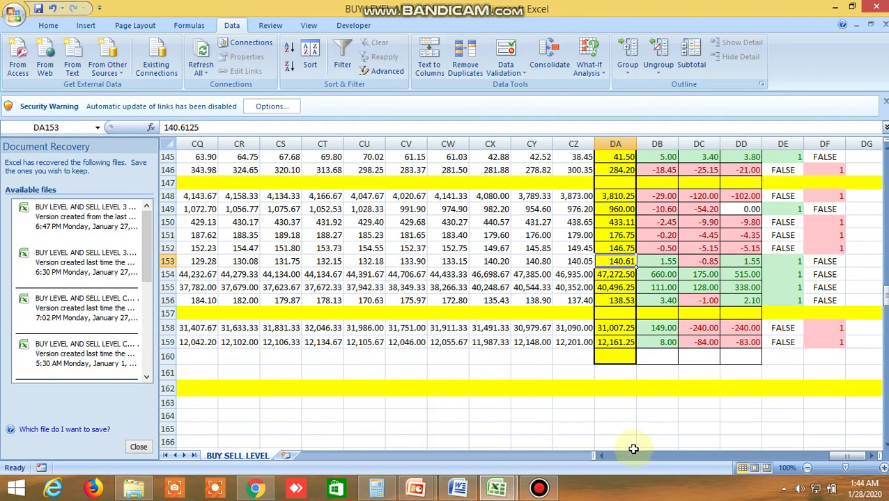
pyautogui.moveTo(846, 456); pyautogui.dragTo(616, 471)
pyautogui.scroll(10, 480, 339)
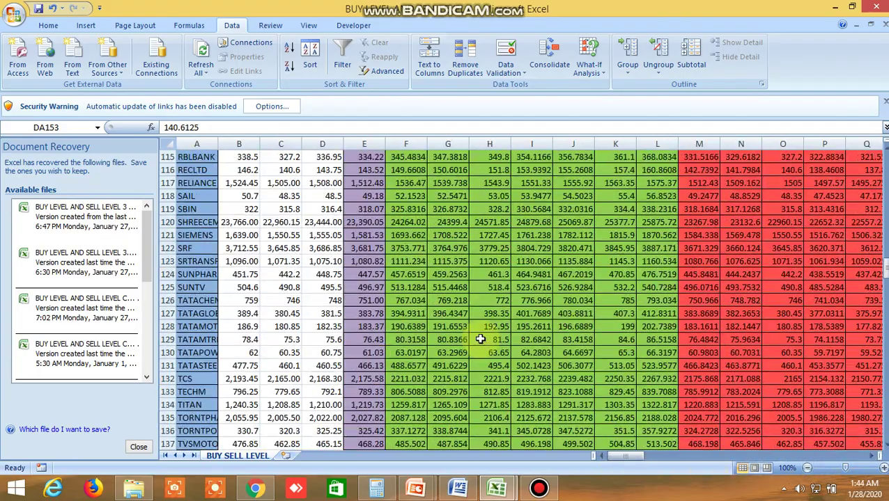
pyautogui.scroll(15, 481, 339)
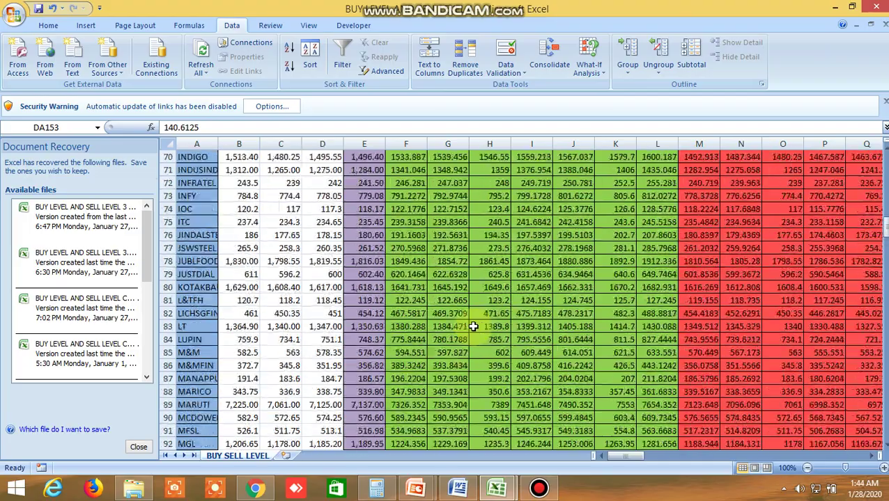
pyautogui.scroll(13, 473, 326)
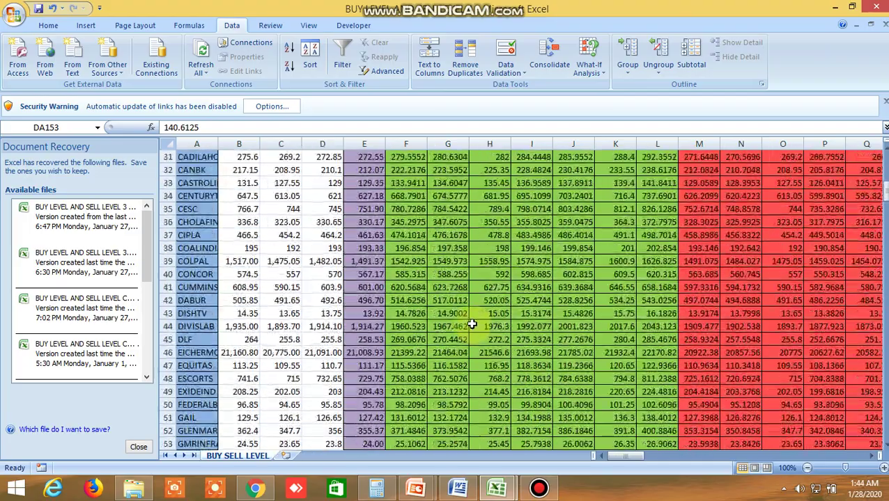
pyautogui.scroll(10, 471, 325)
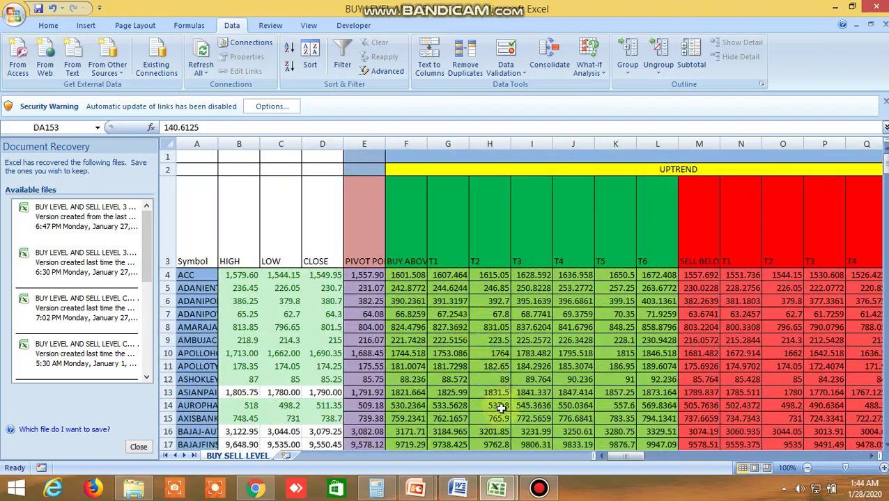
# Return to the screener workbook and examine the BUY ABOVE and TARGET 1 to TARGET 5 headers of the first buy levels
pyautogui.moveTo(497, 487)
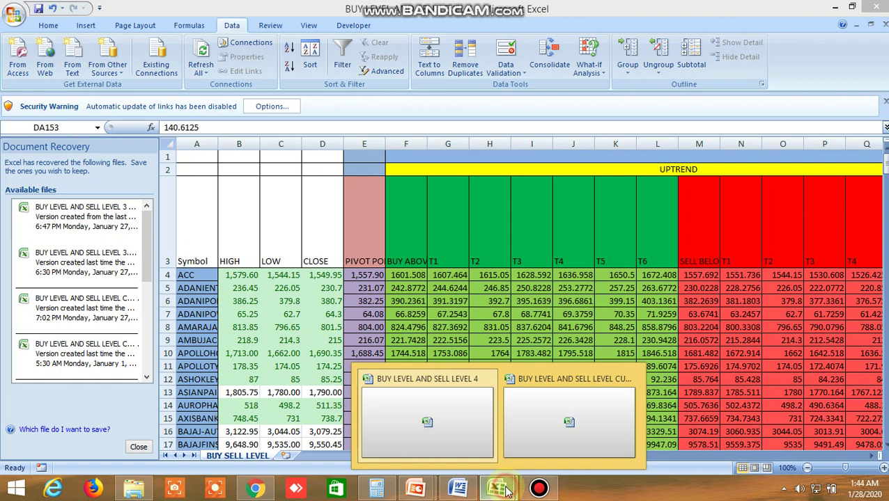
pyautogui.click(568, 428)
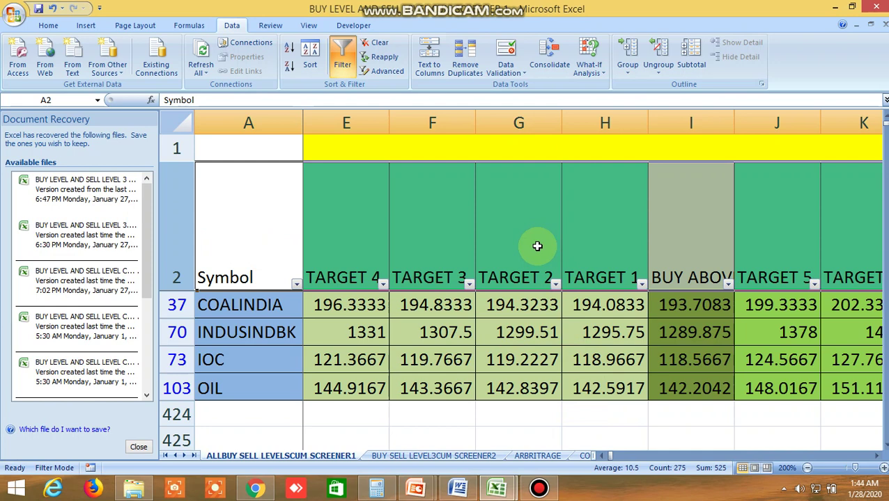
pyautogui.click(606, 415)
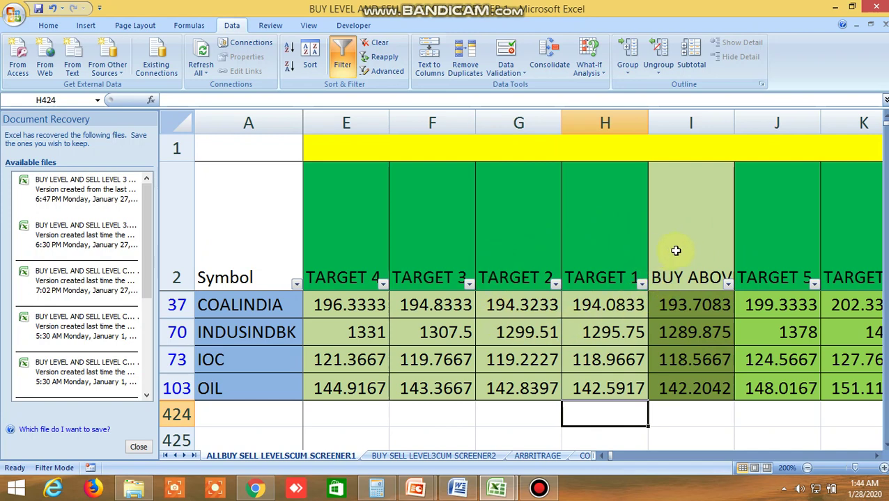
pyautogui.click(676, 413)
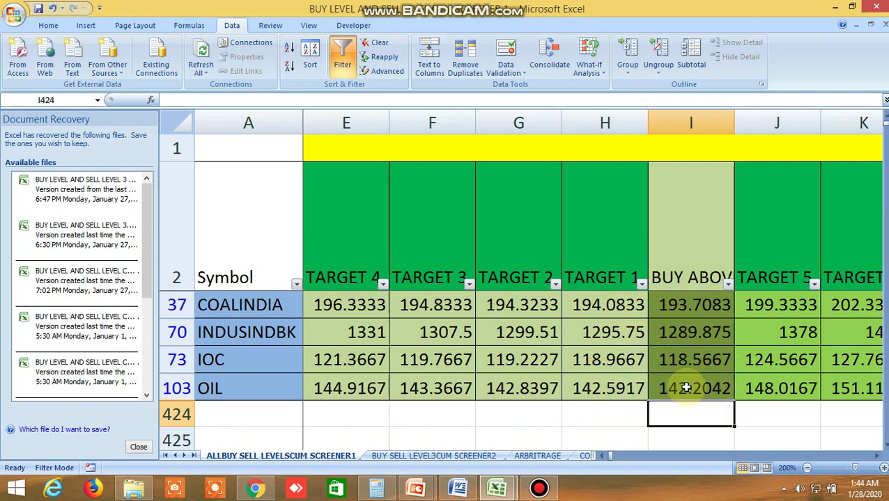
pyautogui.click(693, 146)
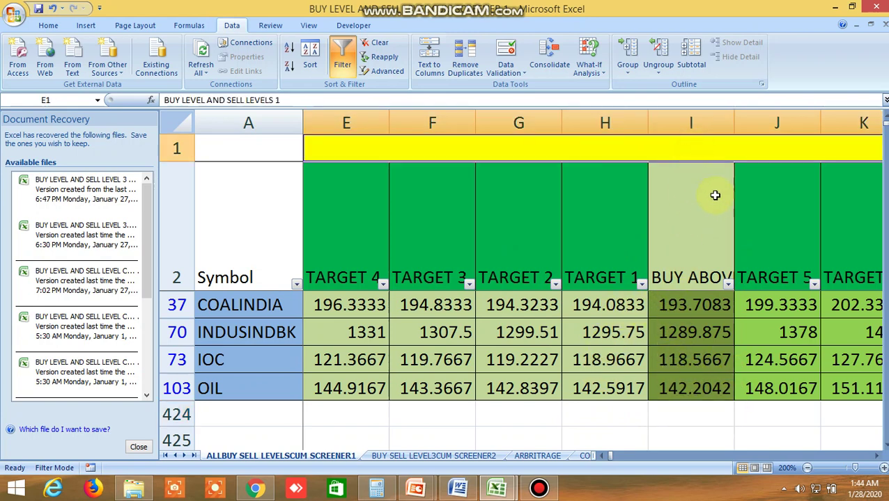
pyautogui.click(697, 241)
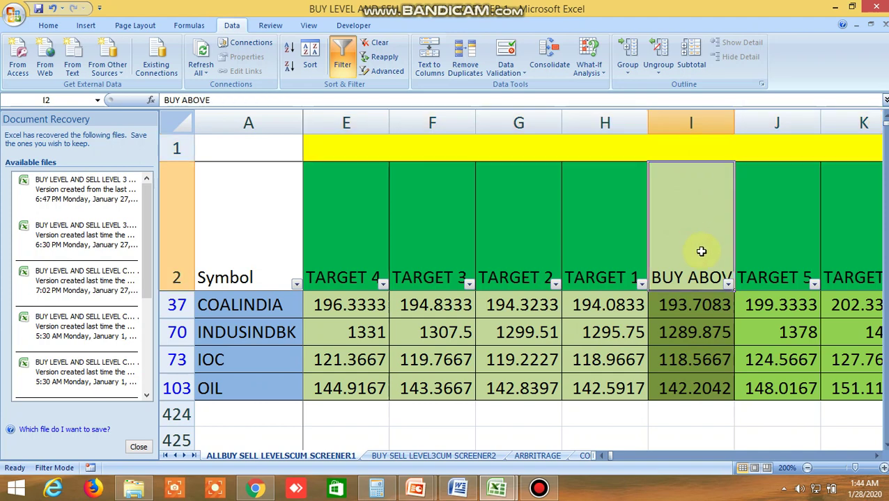
pyautogui.click(627, 248)
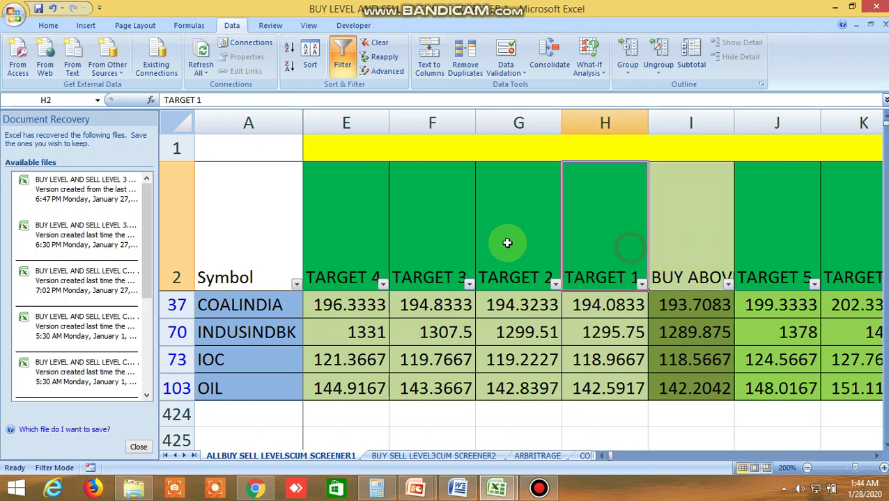
pyautogui.click(371, 238)
pyautogui.click(753, 239)
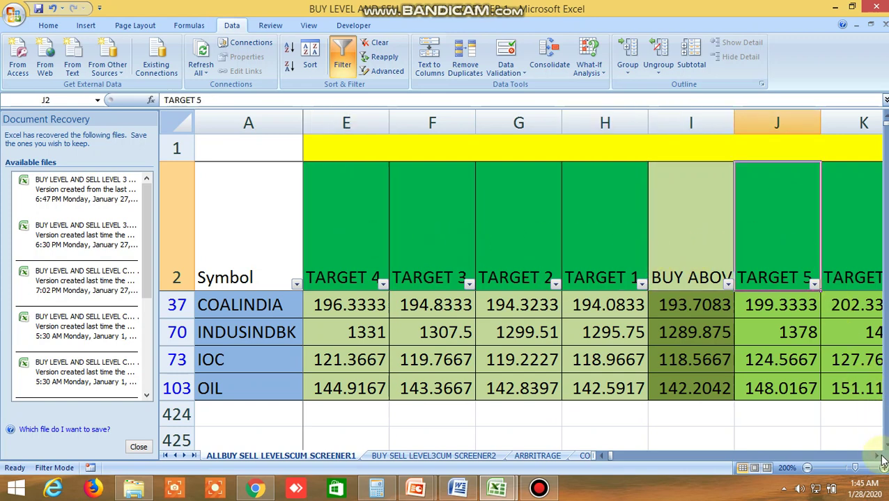
# Examine the Sell below and target columns of the first sell levels, including COALINDIA's Sell below value
pyautogui.moveTo(881, 457); pyautogui.dragTo(879, 458)
pyautogui.click(698, 231)
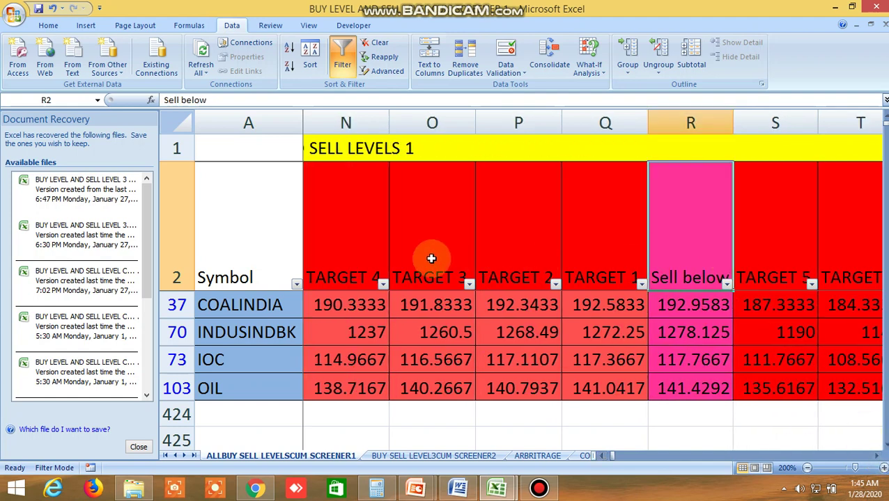
pyautogui.click(341, 235)
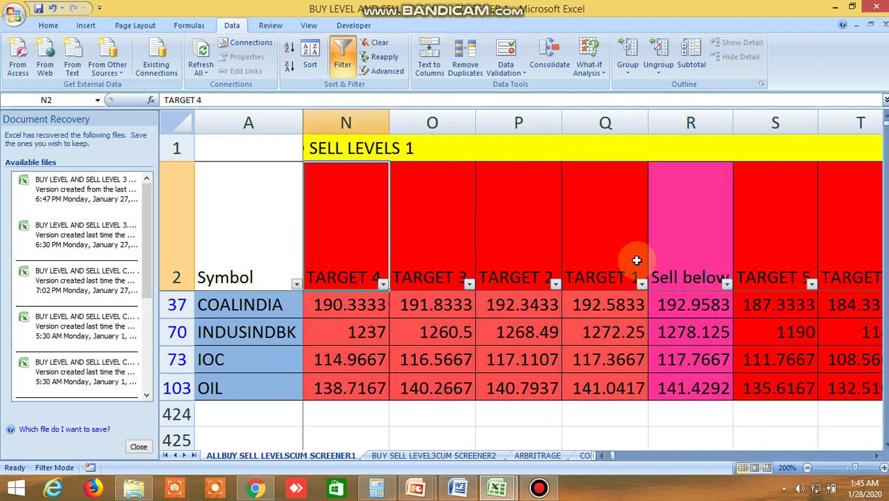
pyautogui.click(773, 243)
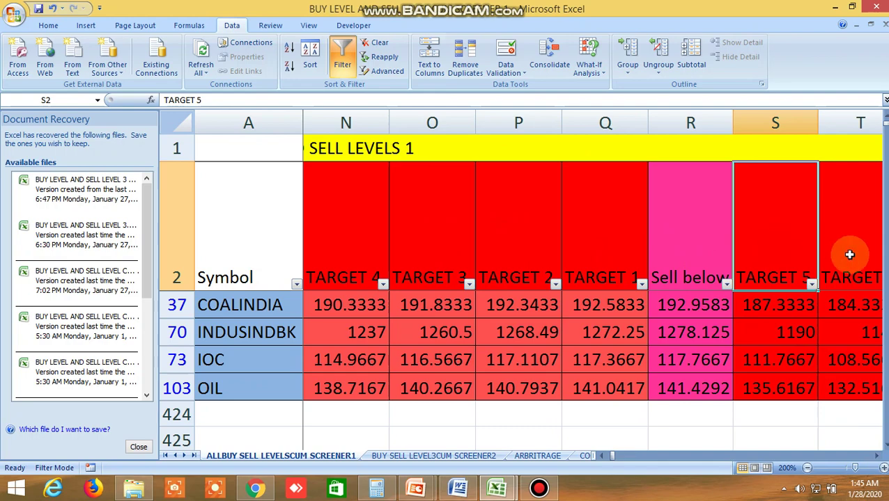
pyautogui.click(876, 459)
pyautogui.click(876, 459)
pyautogui.click(535, 308)
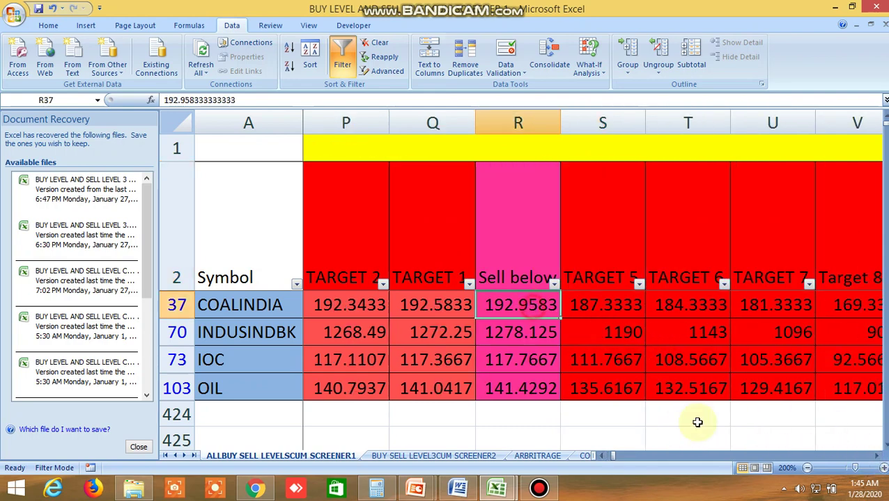
# Go back to the first buy-level columns and check COALINDIA's TARGET 1 and TARGET 2 values
pyautogui.moveTo(609, 455); pyautogui.dragTo(597, 456)
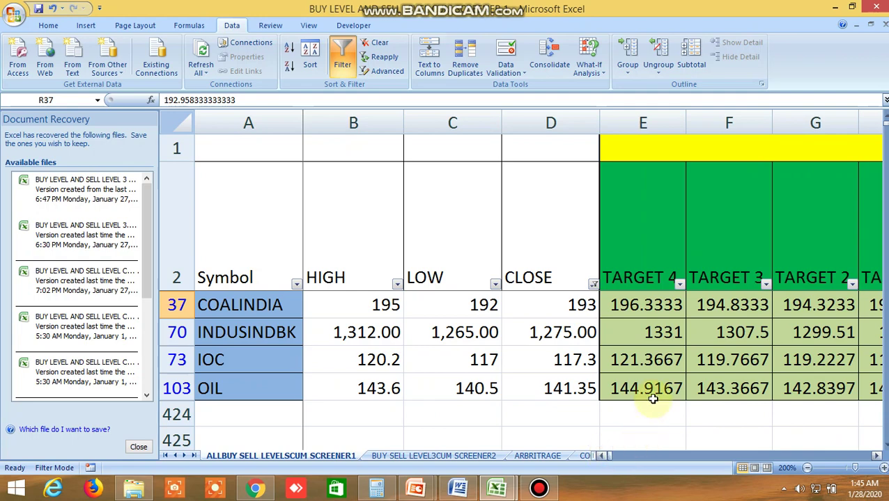
pyautogui.click(875, 456)
pyautogui.click(876, 456)
pyautogui.click(876, 456)
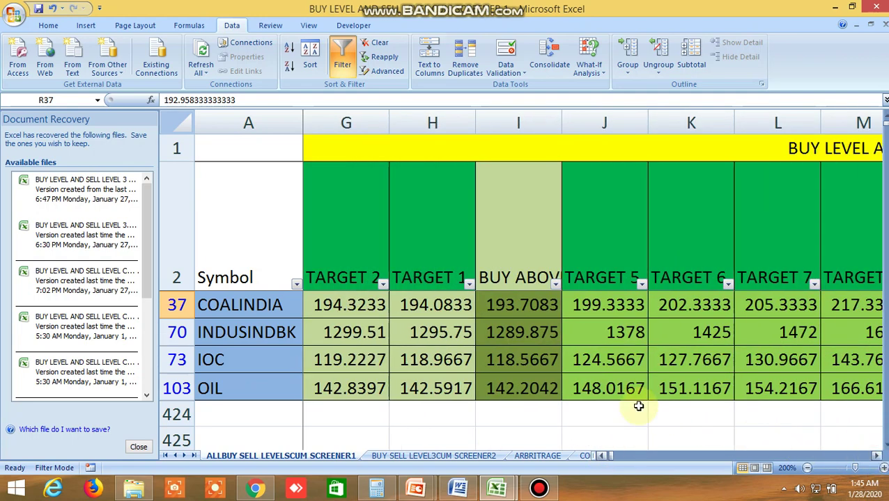
pyautogui.click(441, 309)
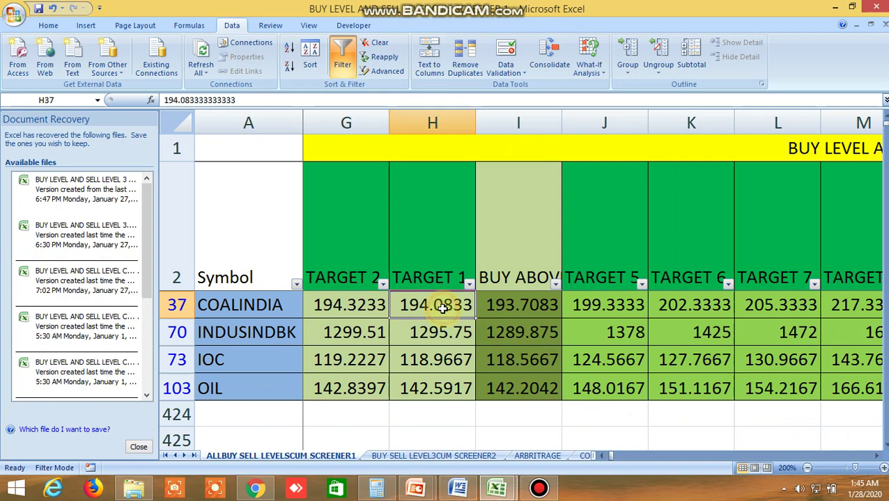
pyautogui.click(353, 306)
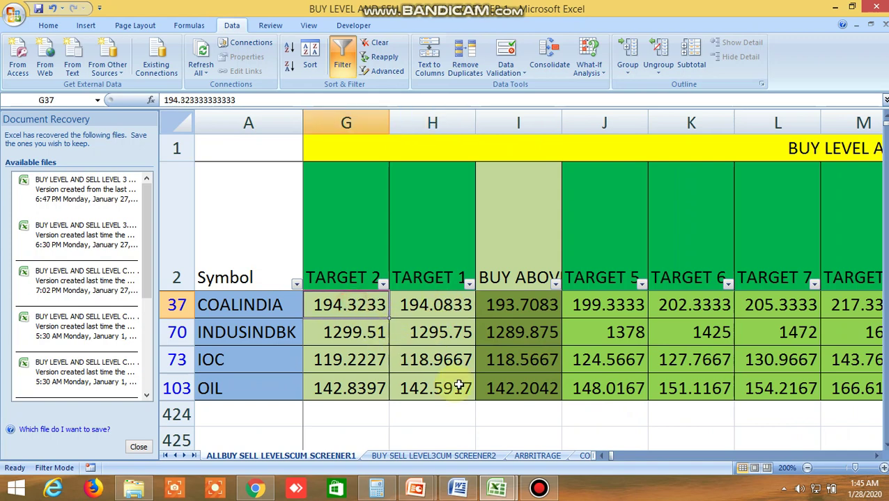
# Check COALINDIA's TARGET 3 and TARGET 4 values in the first buy-level columns
pyautogui.click(601, 455)
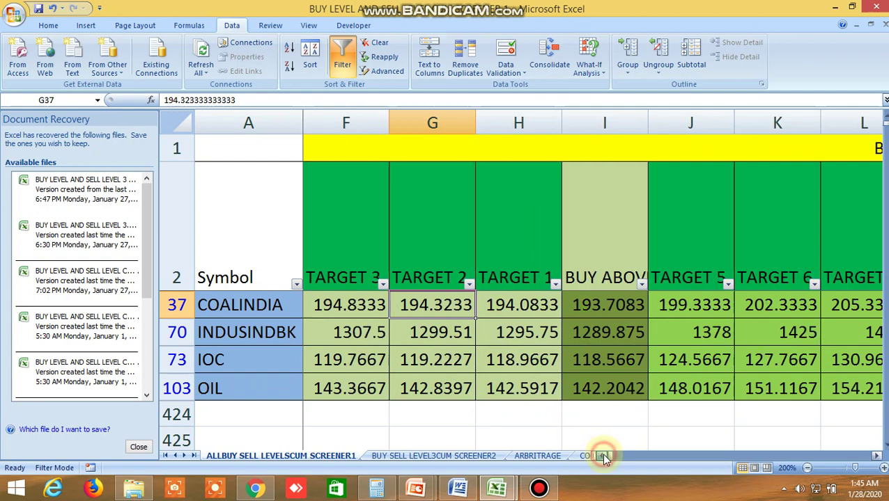
pyautogui.click(876, 456)
pyautogui.click(876, 456)
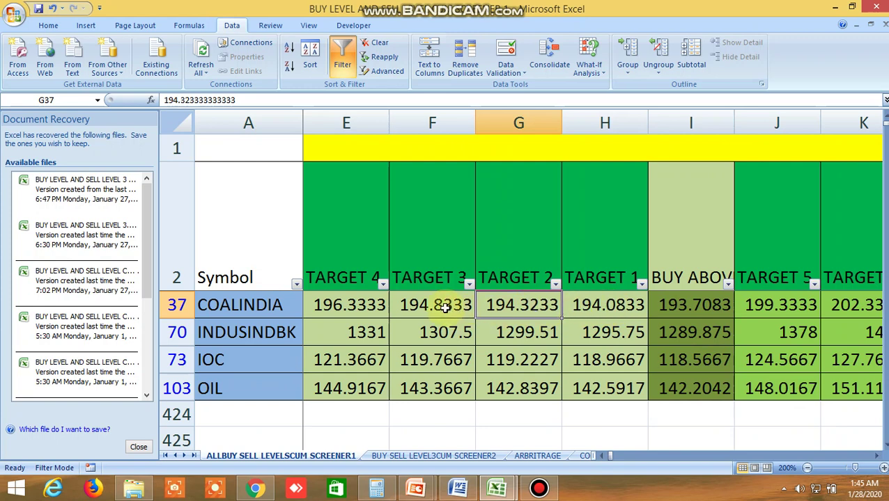
pyautogui.click(443, 307)
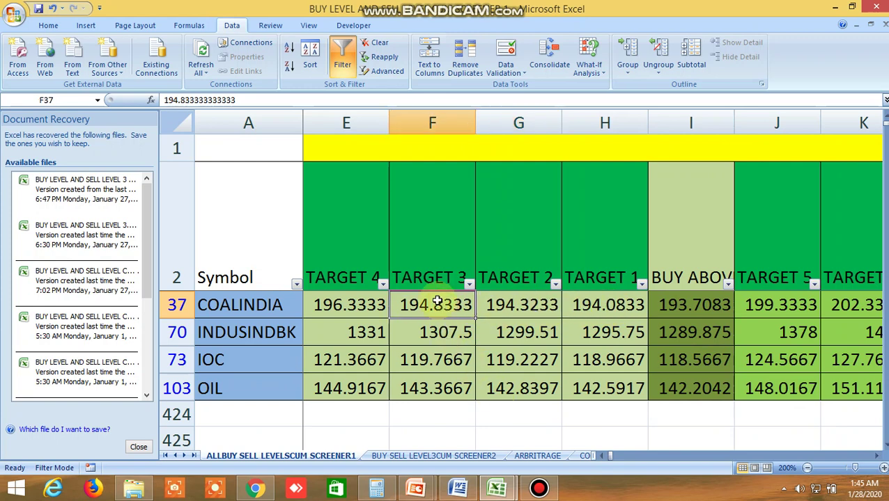
pyautogui.click(348, 305)
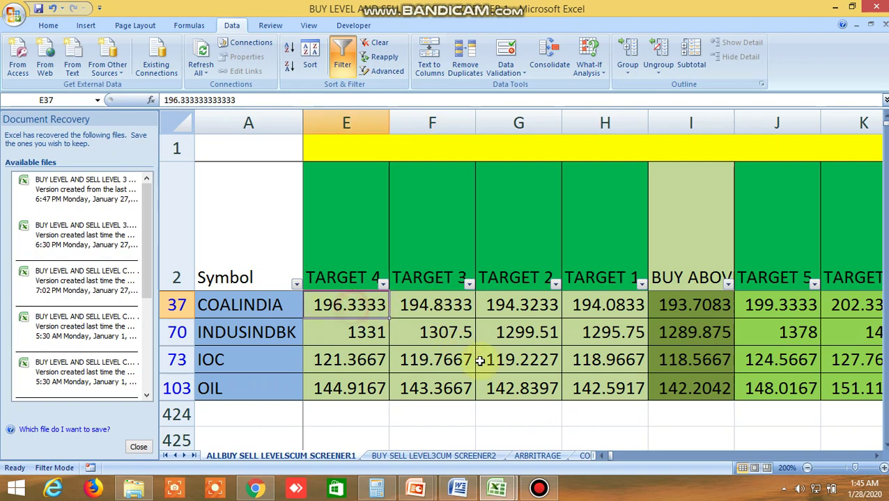
pyautogui.click(433, 307)
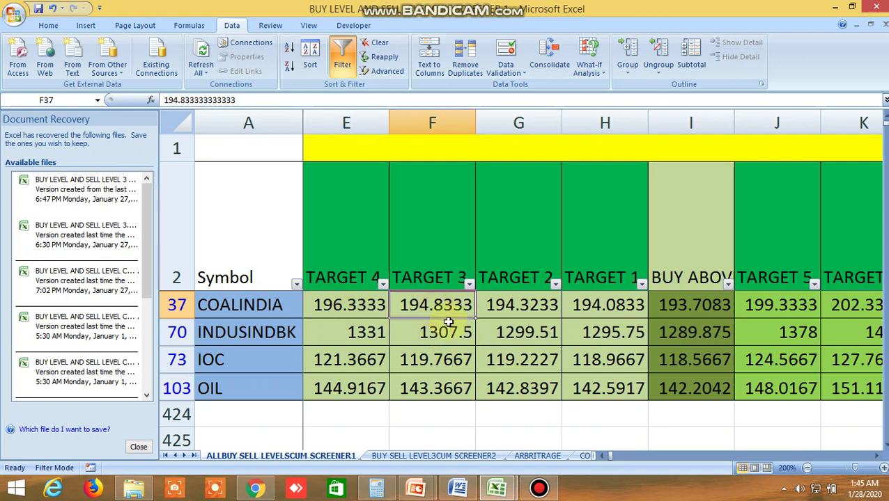
pyautogui.click(355, 305)
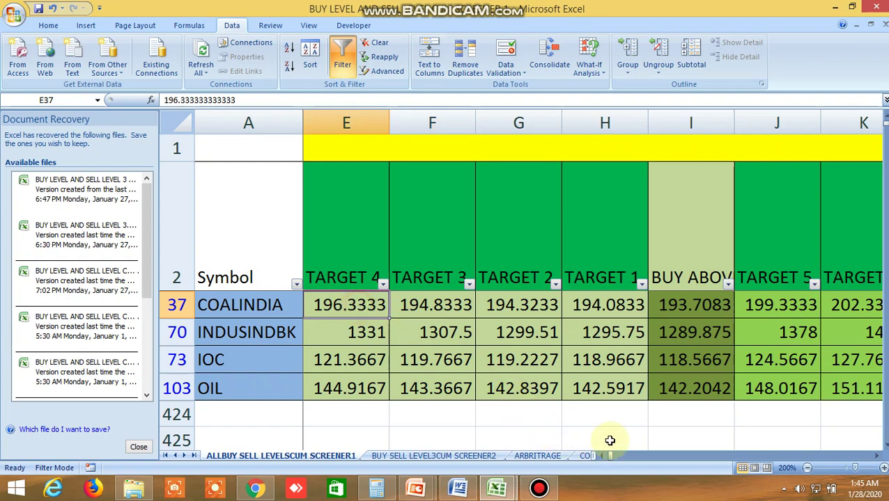
# View the second set of buy levels, from BUY ABOVE in column AM through TARGET 3 in column AP
pyautogui.moveTo(608, 454)
pyautogui.mouseDown()
pyautogui.moveTo(634, 463)
pyautogui.moveTo(616, 458)
pyautogui.mouseUp()
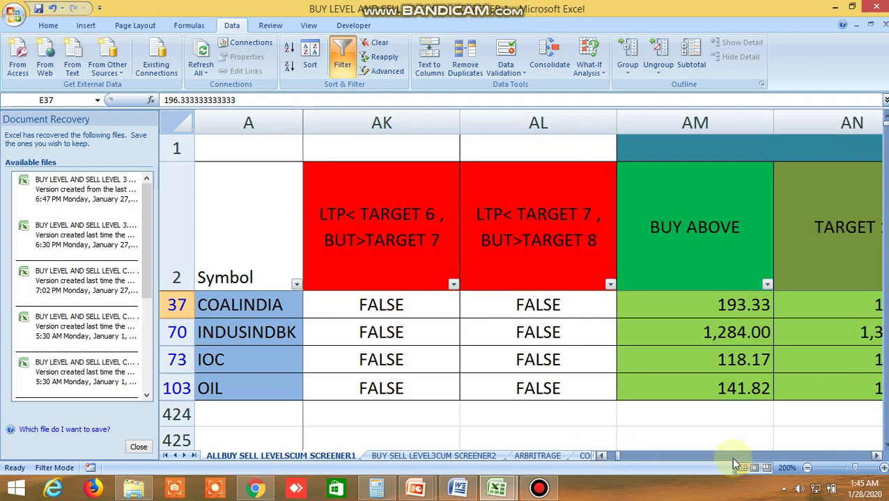
pyautogui.click(878, 458)
pyautogui.click(877, 459)
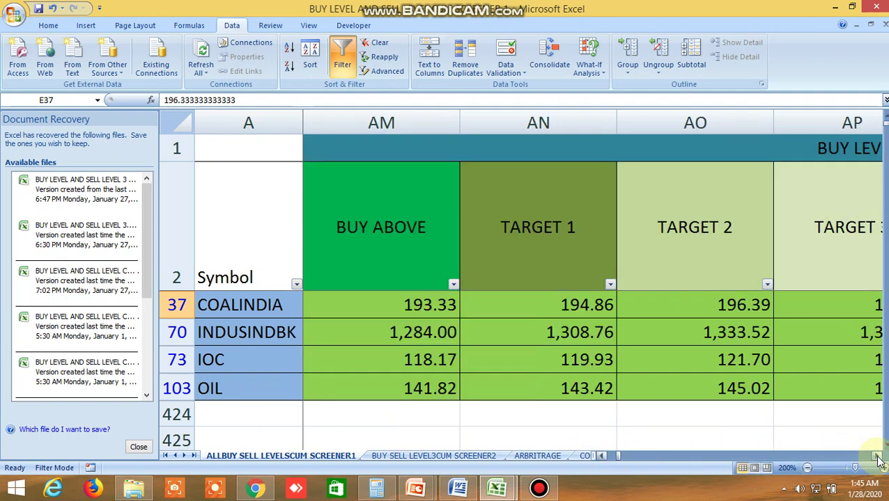
pyautogui.click(878, 458)
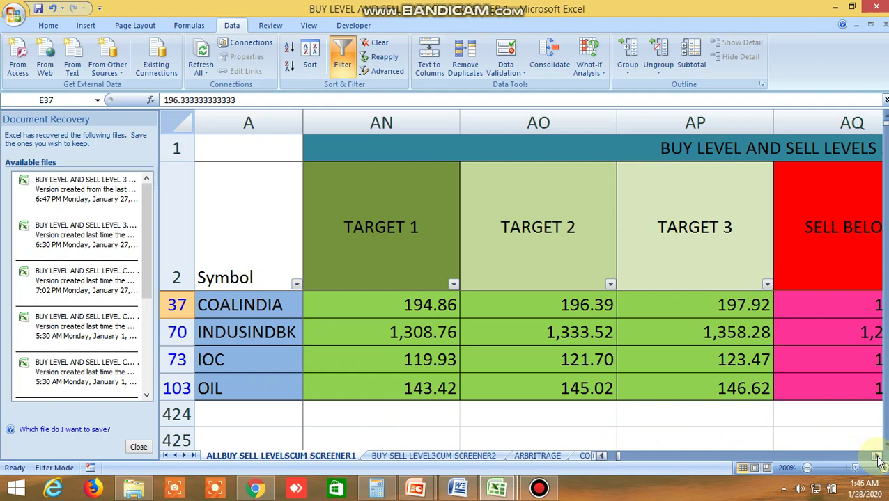
# View the SELL BELOW and TARGET 1 to TARGET 3 columns of the second sell levels
pyautogui.click(877, 458)
pyautogui.click(878, 459)
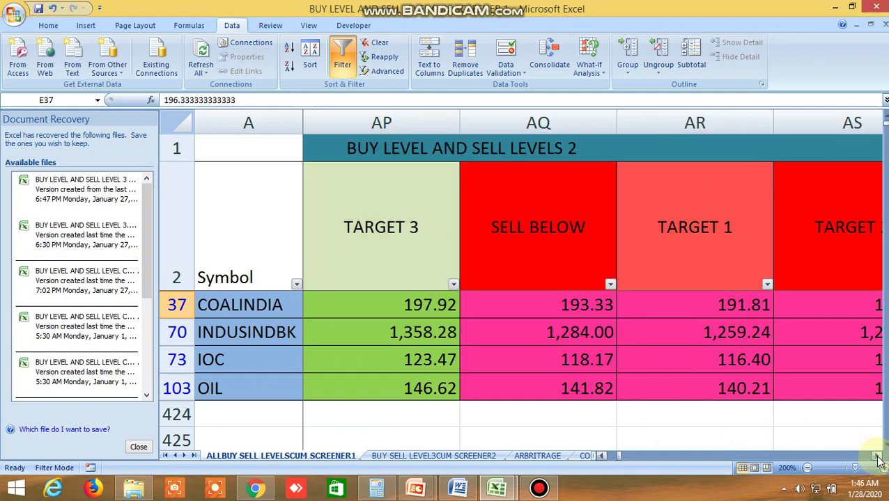
pyautogui.click(878, 459)
pyautogui.click(877, 458)
pyautogui.click(878, 459)
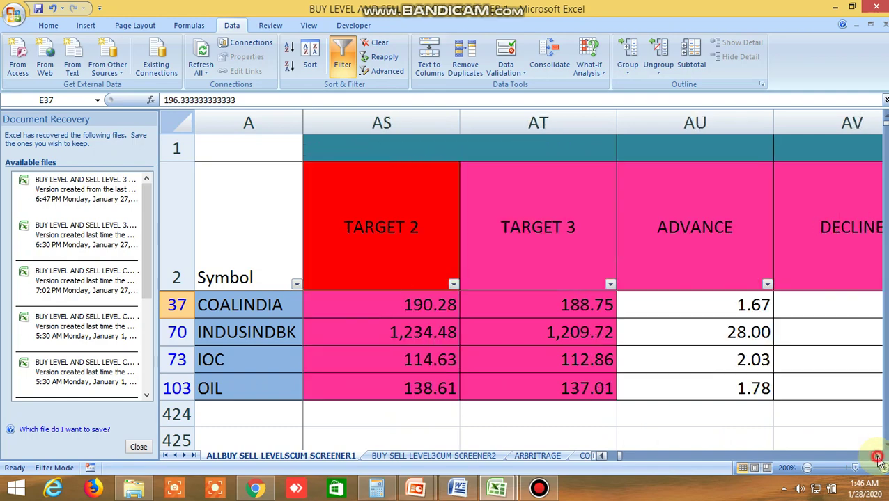
# Look through the AVERAGE PRICES, 10/20 dema, ema and sma cross, and MA and EMA columns for the filtered stocks
pyautogui.click(877, 458)
pyautogui.click(877, 458)
pyautogui.click(877, 458)
pyautogui.click(877, 458)
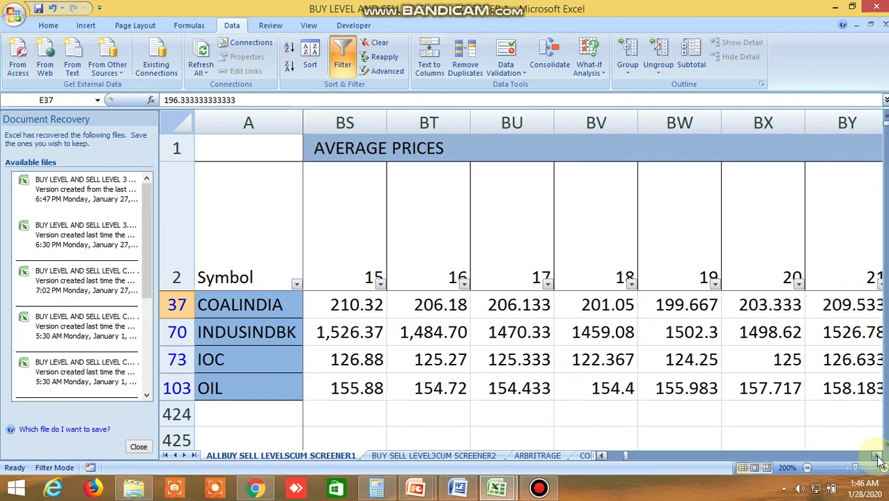
pyautogui.click(878, 458)
pyautogui.click(878, 458)
pyautogui.click(878, 459)
pyautogui.click(878, 459)
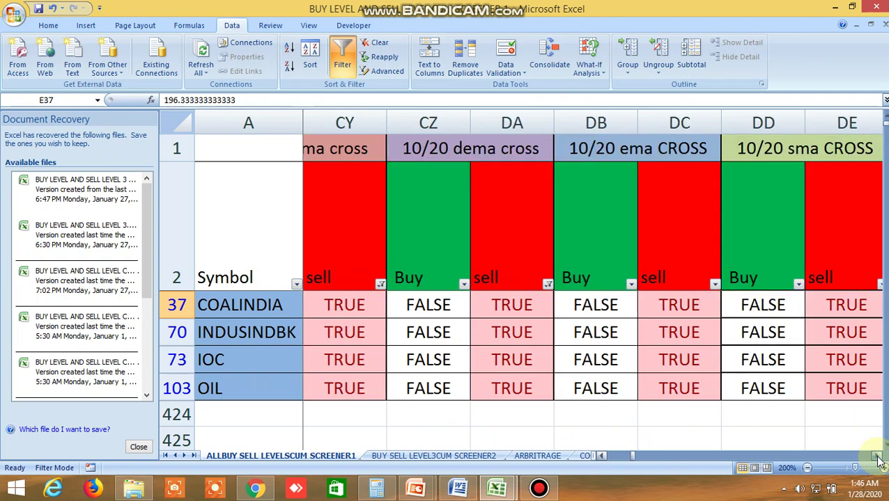
pyautogui.click(878, 459)
pyautogui.click(878, 459)
pyautogui.click(877, 458)
pyautogui.click(878, 458)
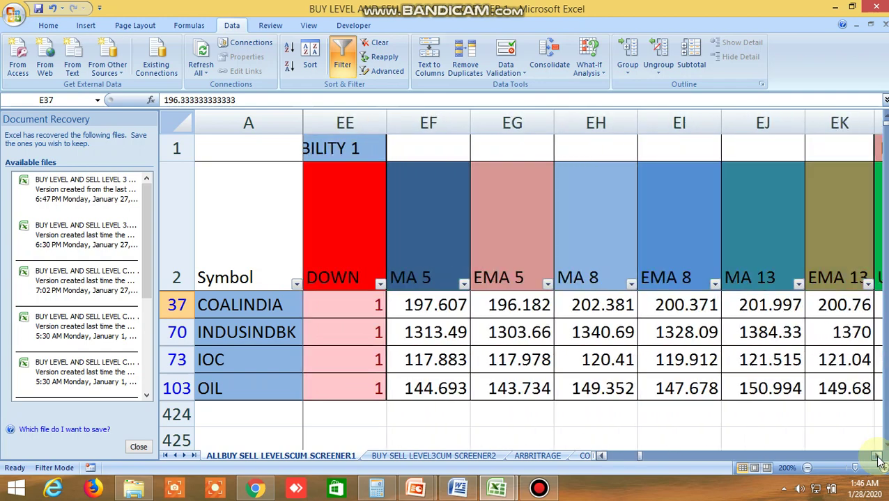
# Examine the R1 through R7 columns of BUY LEVEL AND SELL LEVELS 3
pyautogui.click(878, 459)
pyautogui.click(878, 458)
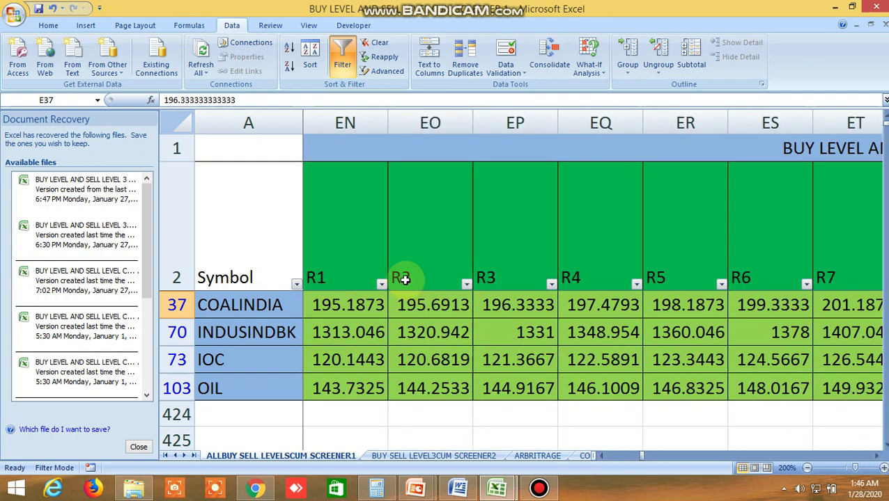
pyautogui.click(338, 235)
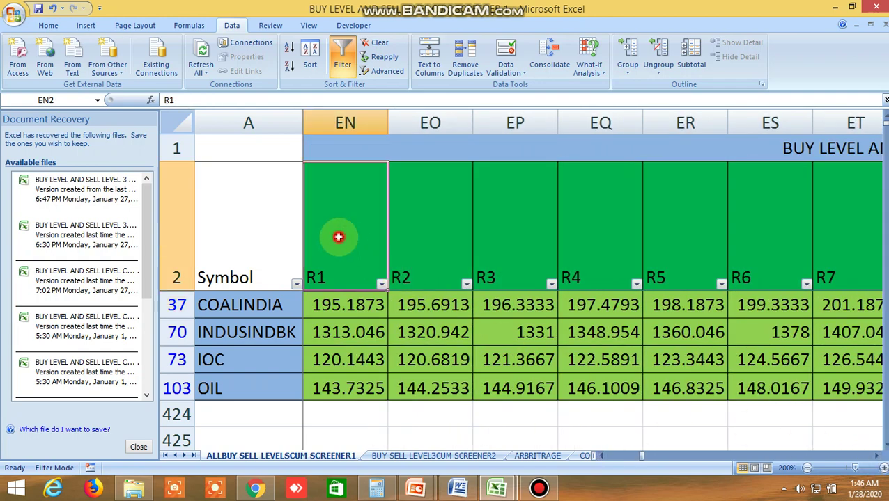
pyautogui.click(878, 458)
pyautogui.click(878, 459)
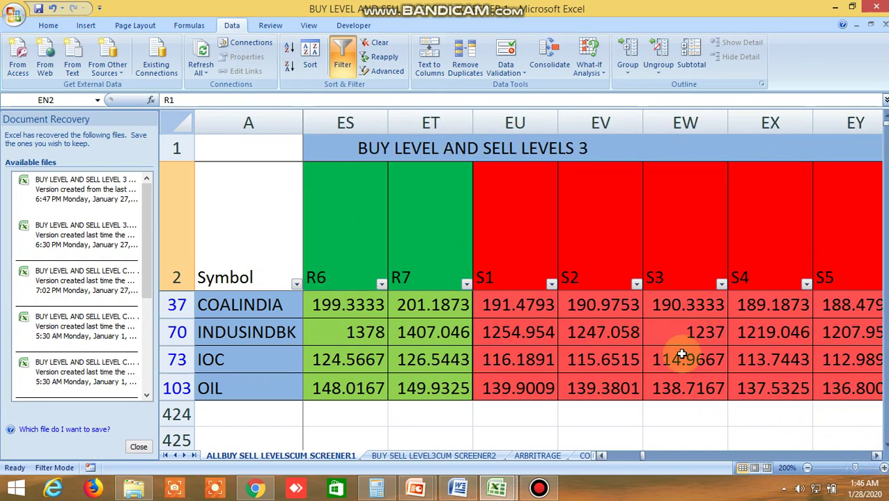
# Examine the S1 through S7 columns of BUY LEVEL AND SELL LEVELS 3
pyautogui.click(531, 258)
pyautogui.click(876, 457)
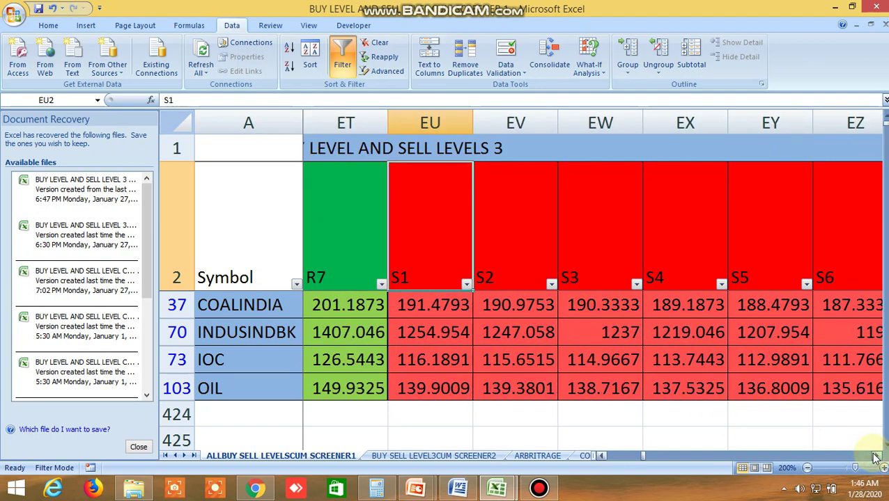
pyautogui.click(877, 456)
pyautogui.click(876, 457)
pyautogui.click(876, 457)
pyautogui.click(876, 457)
pyautogui.click(877, 457)
pyautogui.click(876, 457)
pyautogui.click(876, 457)
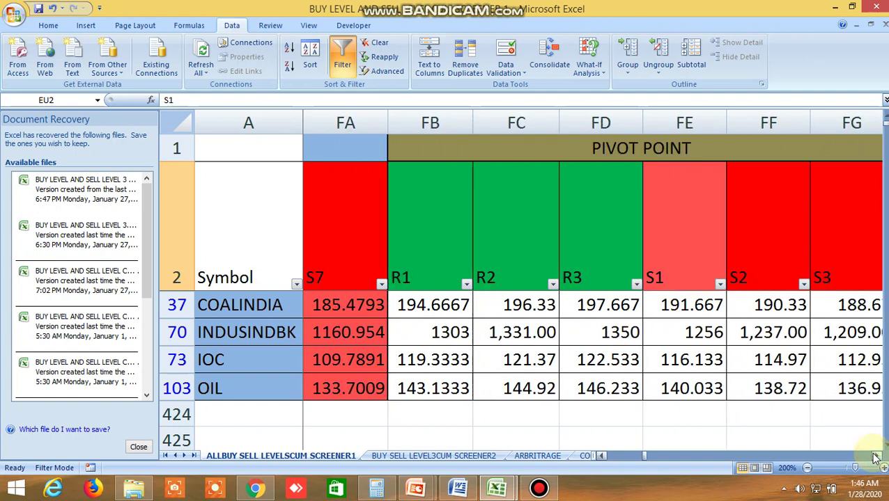
# Check the R1 to R3 and S1 to S3 columns of the PIVOT POINT group
pyautogui.click(877, 457)
pyautogui.click(876, 457)
pyautogui.click(876, 457)
pyautogui.click(876, 457)
pyautogui.click(876, 457)
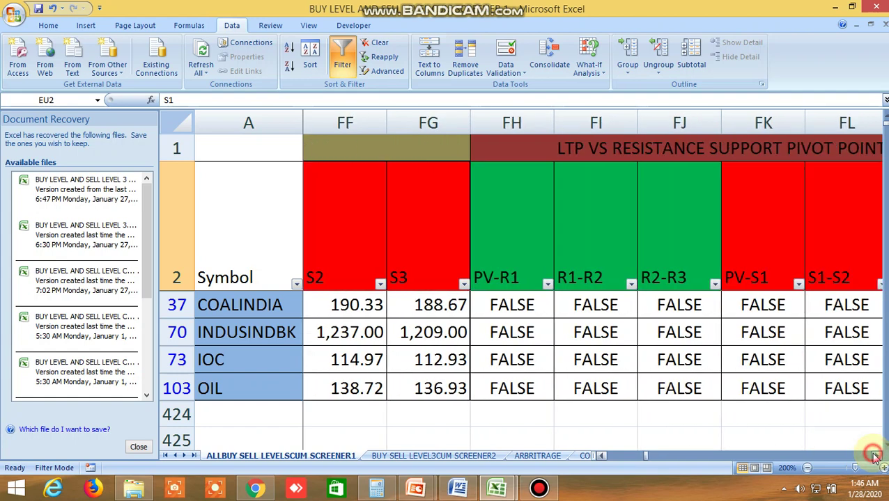
# Review the LTP VS RESISTANCE SUPPORT PIVOT POINT columns and the BOLLINGERBAND columns of the filtered stocks
pyautogui.click(876, 457)
pyautogui.click(876, 457)
pyautogui.click(876, 456)
pyautogui.click(876, 457)
pyautogui.click(877, 457)
pyautogui.click(877, 457)
pyautogui.click(876, 457)
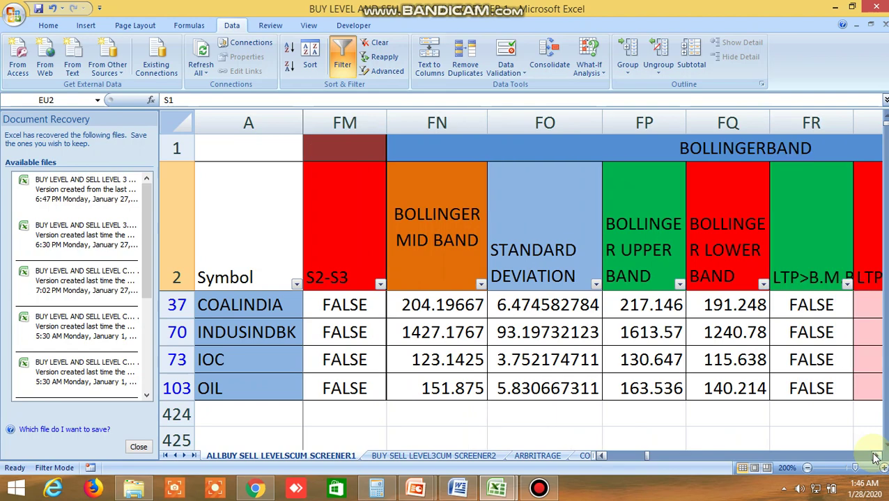
pyautogui.click(877, 457)
pyautogui.click(877, 457)
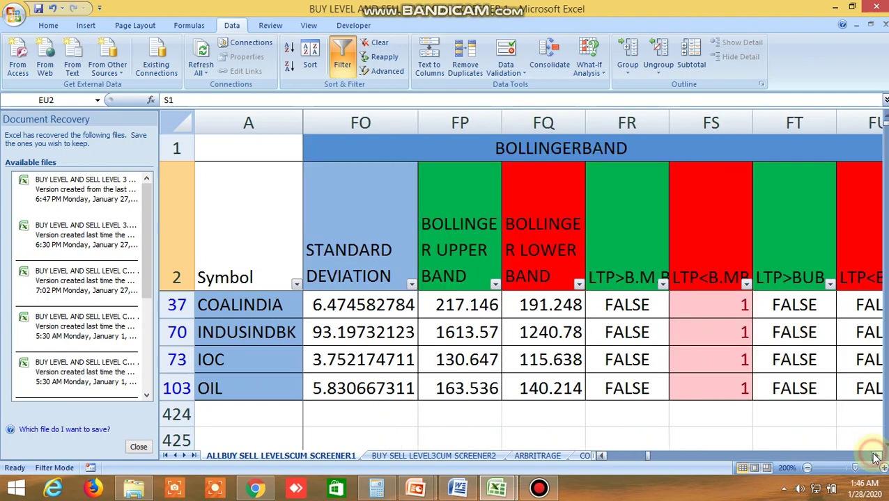
pyautogui.click(876, 457)
pyautogui.doubleClick(876, 457)
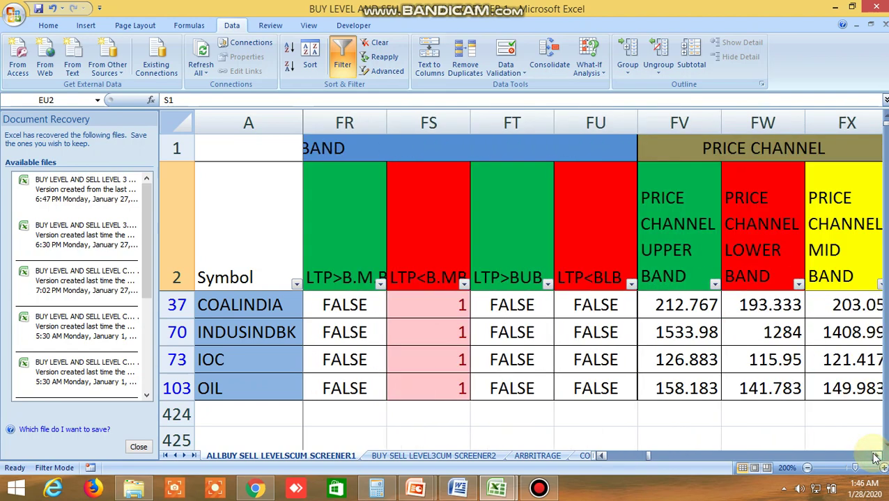
# Check the PRICE CHANNEL band columns and the LTP VS PC CHANNEL comparisons
pyautogui.click(876, 457)
pyautogui.click(876, 457)
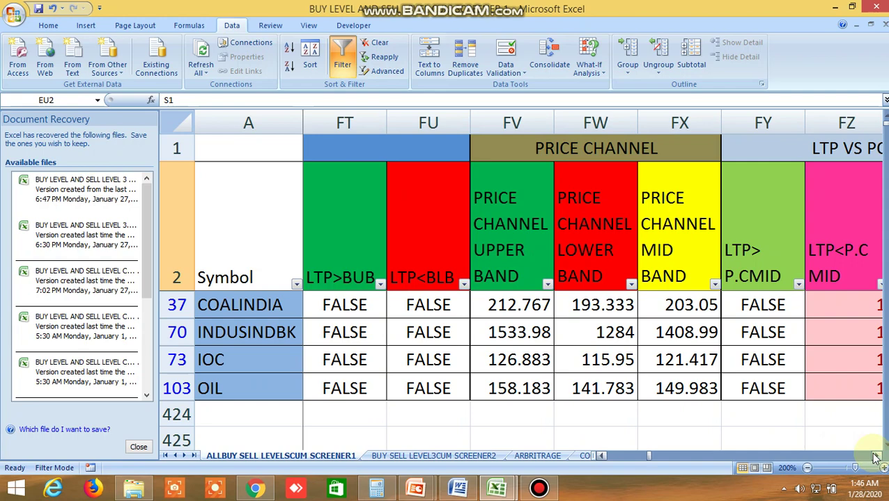
pyautogui.click(876, 457)
pyautogui.click(876, 457)
pyautogui.doubleClick(877, 457)
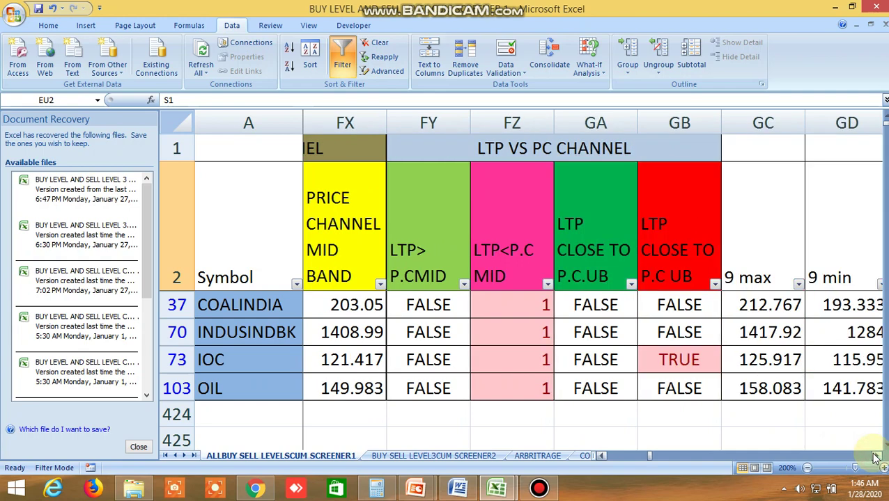
# View the ICHIMOKU CLOUD columns along with their BULLISH and BEARISH signals
pyautogui.click(876, 457)
pyautogui.doubleClick(876, 457)
pyautogui.doubleClick(876, 457)
pyautogui.click(876, 456)
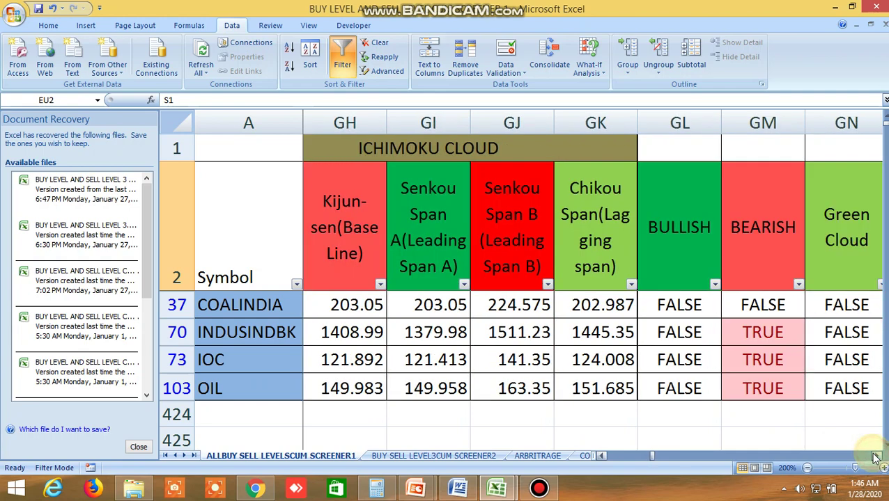
# Review the VWAP comparison columns and the TIRONE LEVEL columns of the filtered stocks
pyautogui.doubleClick(877, 457)
pyautogui.click(876, 457)
pyautogui.doubleClick(876, 457)
pyautogui.doubleClick(876, 457)
pyautogui.doubleClick(876, 457)
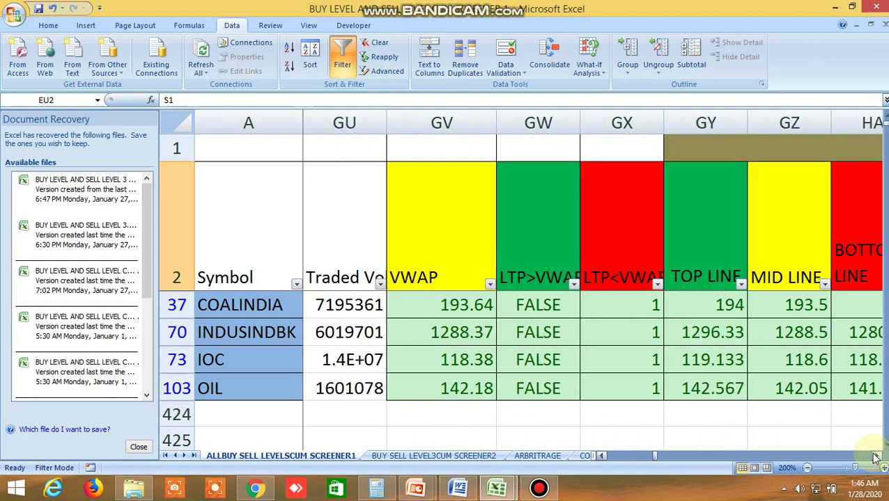
pyautogui.click(876, 457)
pyautogui.doubleClick(877, 457)
pyautogui.click(876, 457)
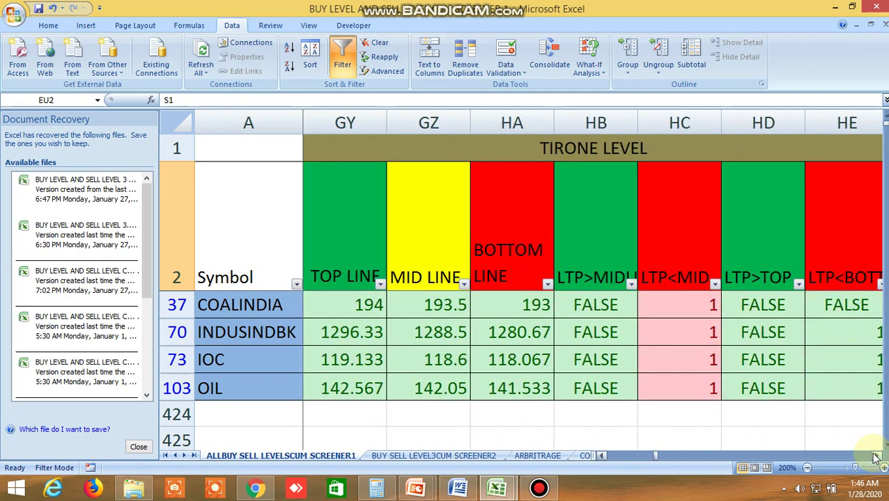
# Return to the first columns and remove the filter from the screener table to list all symbols
pyautogui.moveTo(654, 457); pyautogui.dragTo(605, 457)
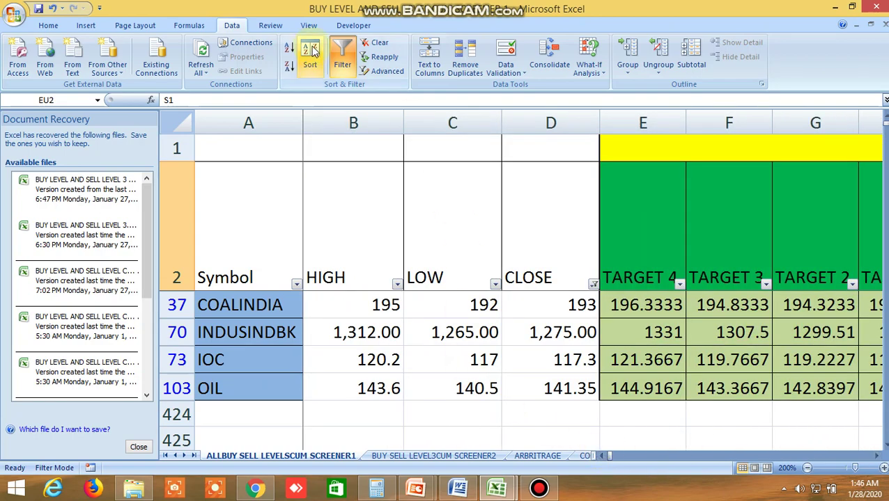
pyautogui.click(342, 62)
pyautogui.scroll(-11, 570, 354)
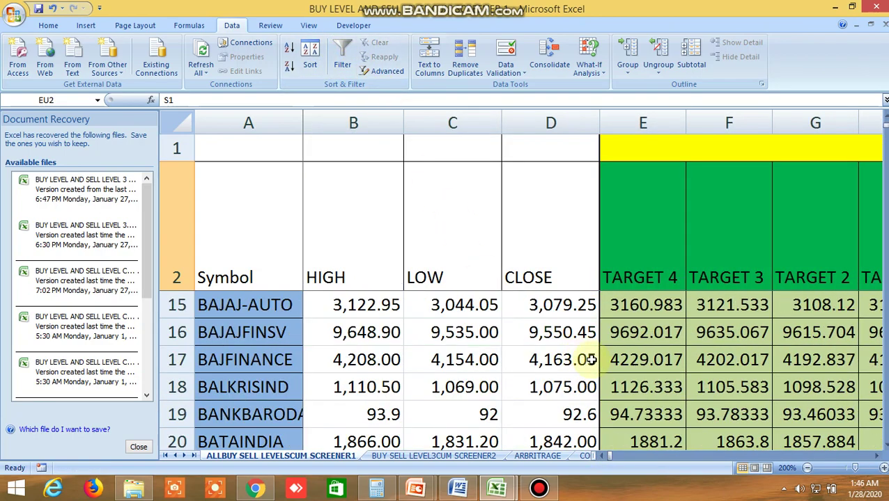
pyautogui.rightClick(649, 388)
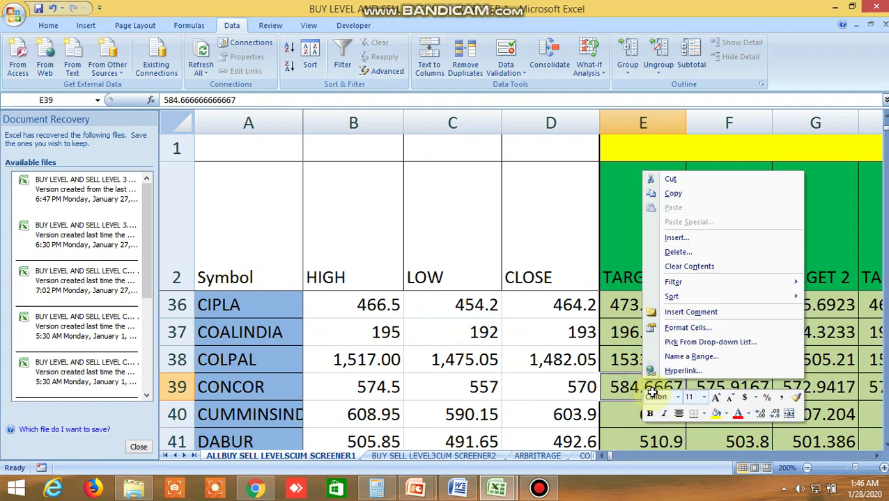
pyautogui.click(549, 378)
# Browse down the stocks and commodities to the NIFTY & BANKNIFTY rows and examine their levels across the sheet through TIRONE LEVEL
pyautogui.scroll(-7, 572, 390)
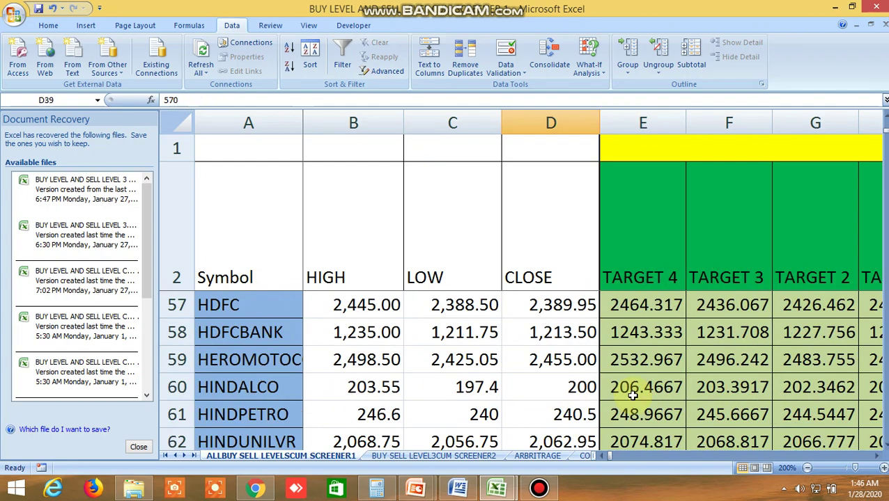
pyautogui.scroll(-19, 632, 396)
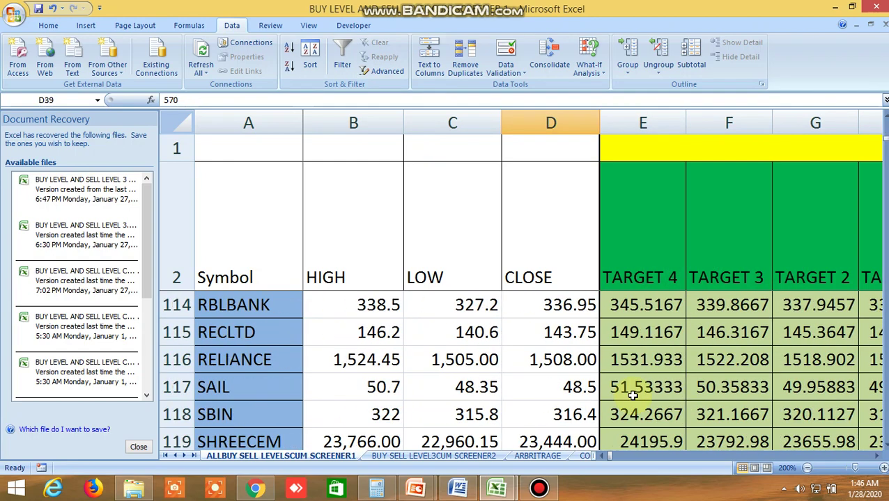
pyautogui.scroll(-12, 633, 395)
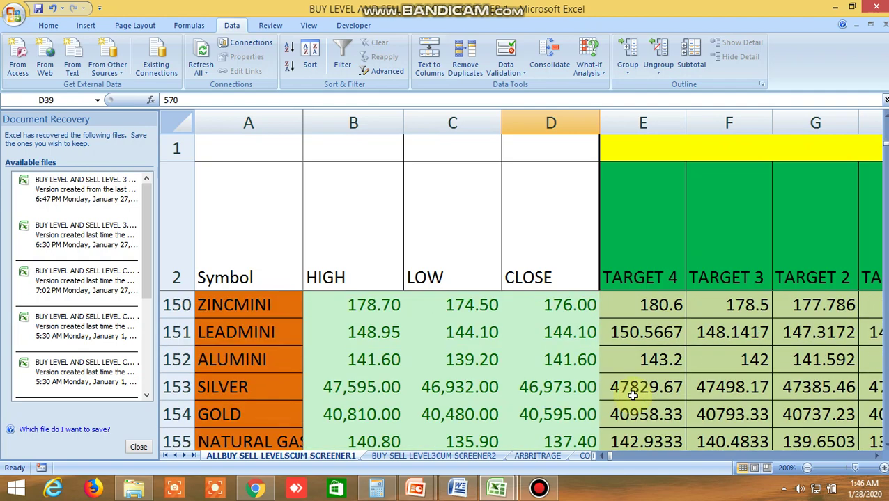
pyautogui.scroll(-3, 632, 396)
pyautogui.scroll(1, 632, 395)
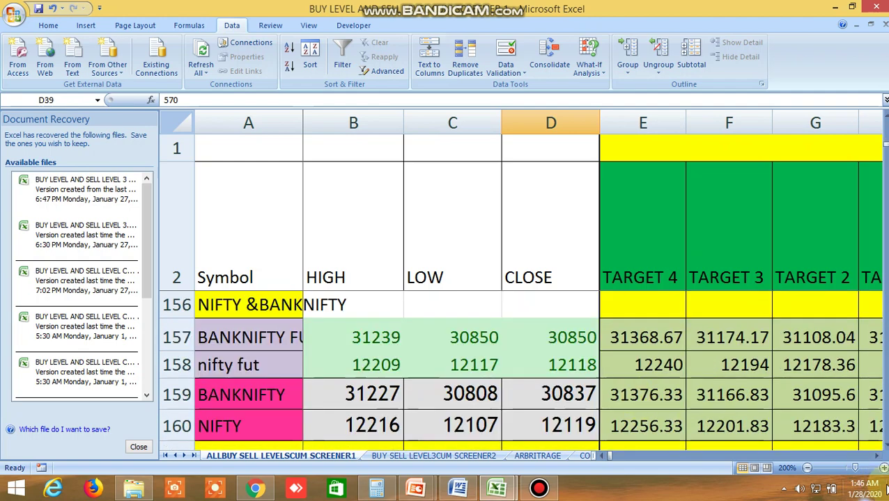
pyautogui.moveTo(877, 456); pyautogui.dragTo(878, 460)
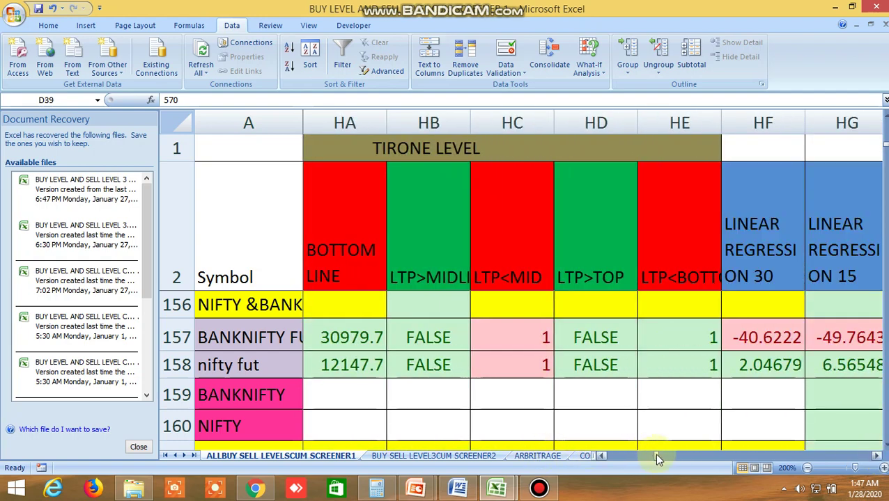
pyautogui.moveTo(656, 457); pyautogui.dragTo(603, 457)
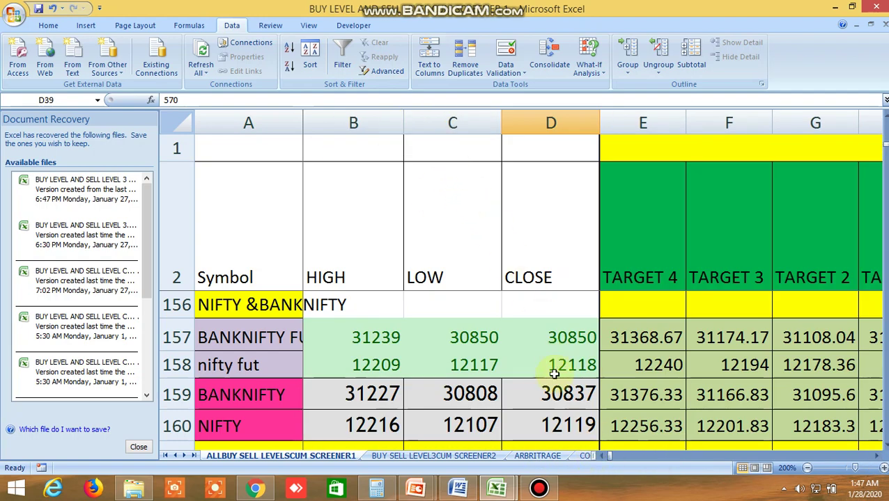
# Dismiss the Facebook notifications and view the target comparison columns for the commodity rows from CRUDEOIL to ALUMINI
pyautogui.scroll(3, 554, 374)
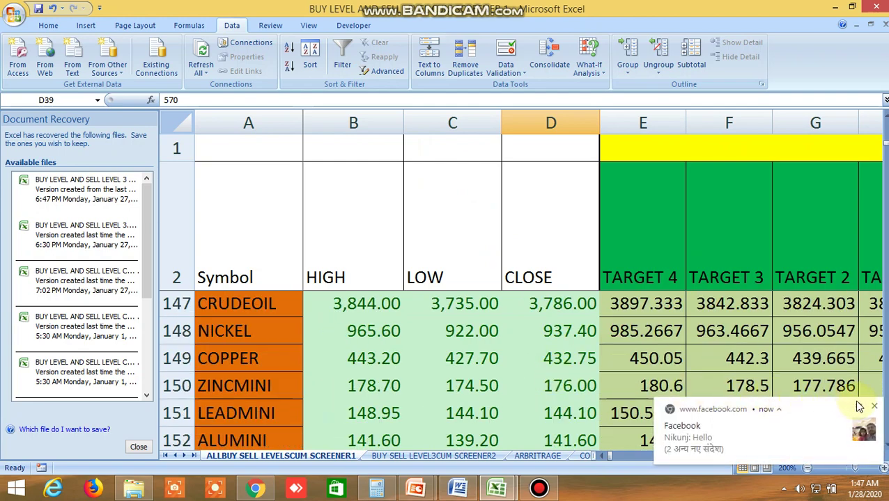
pyautogui.click(876, 408)
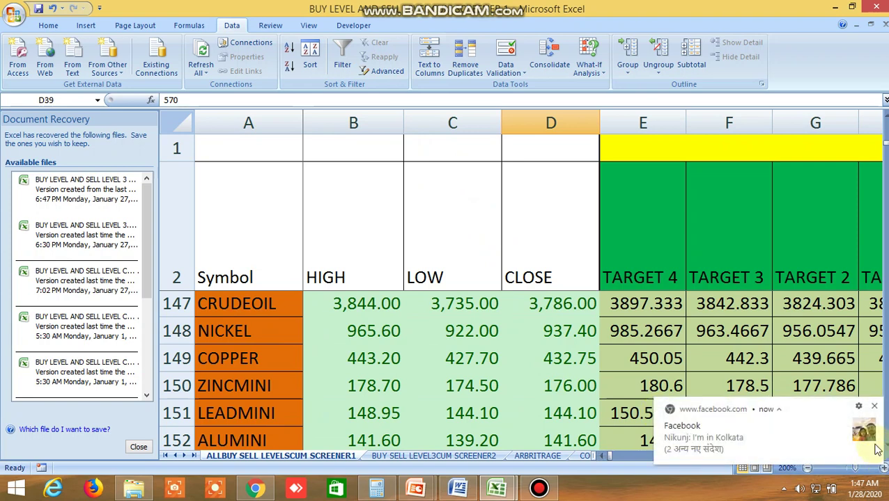
pyautogui.click(875, 409)
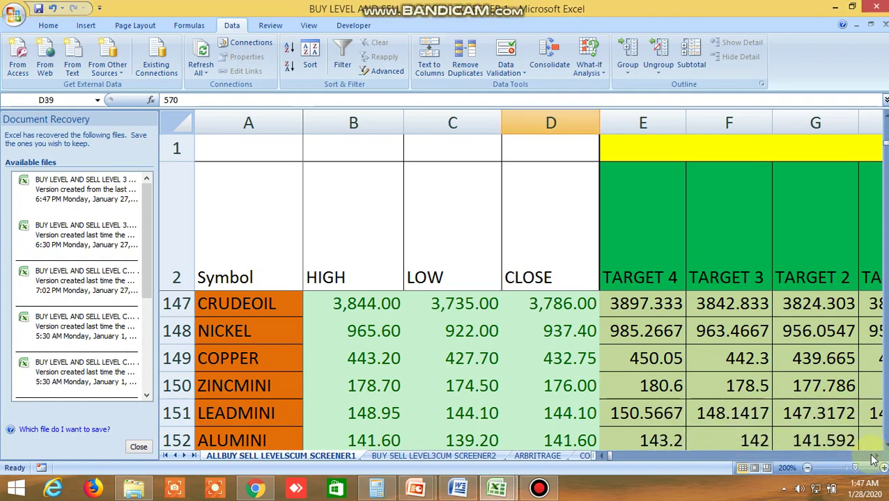
pyautogui.moveTo(880, 460); pyautogui.dragTo(881, 461)
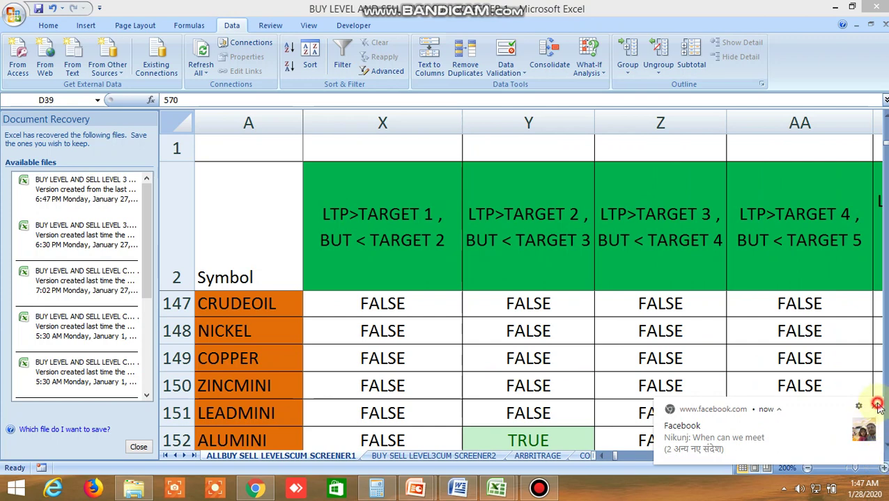
pyautogui.click(879, 407)
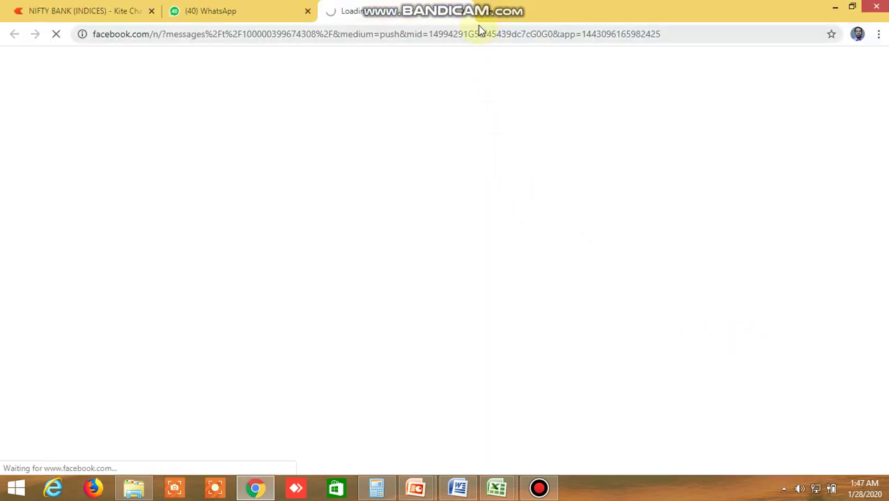
pyautogui.click(463, 13)
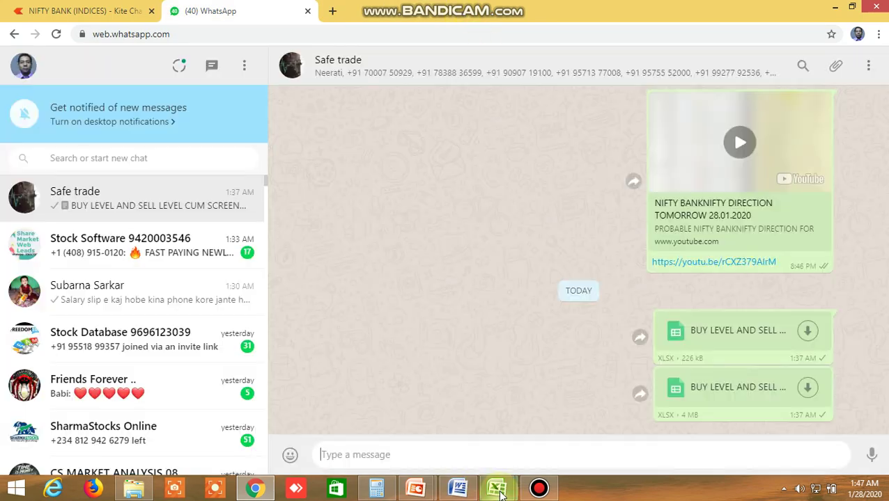
pyautogui.moveTo(497, 488)
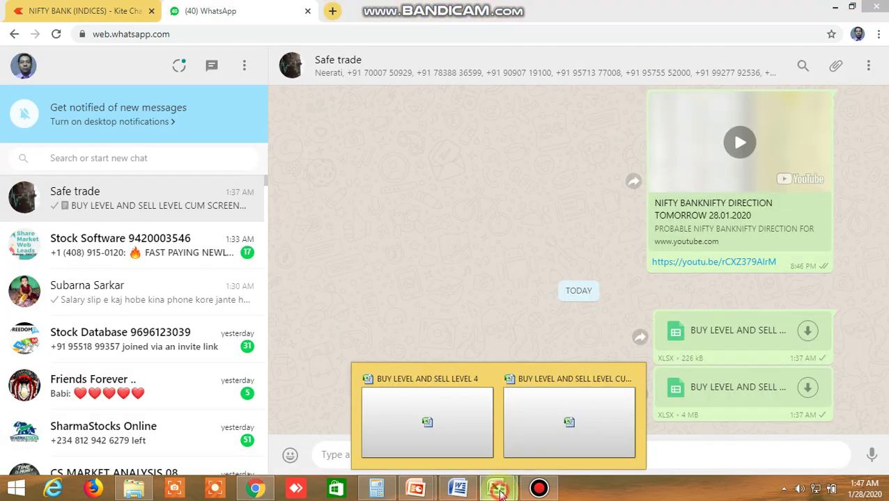
pyautogui.click(556, 427)
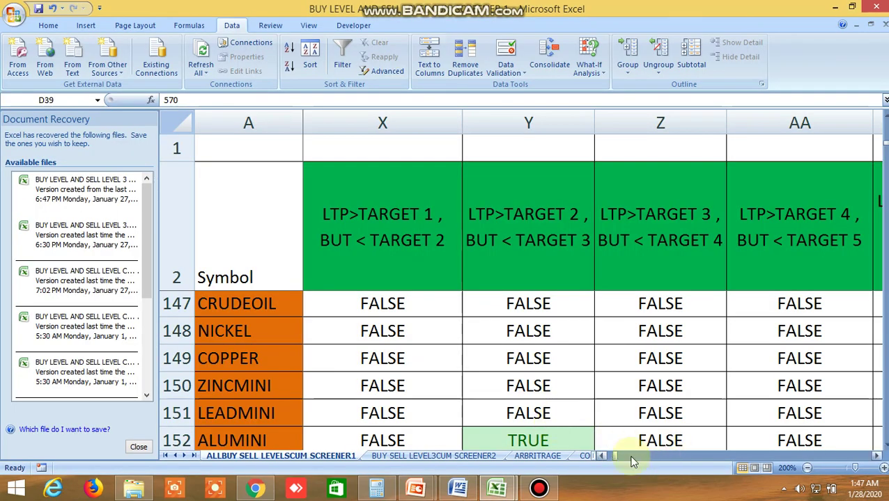
# Examine the commodity rows from CRUDEOIL to ALUMINI across the sheet, from HIGH, LOW and CLOSE through QUARTILE 1
pyautogui.moveTo(611, 452); pyautogui.dragTo(600, 453)
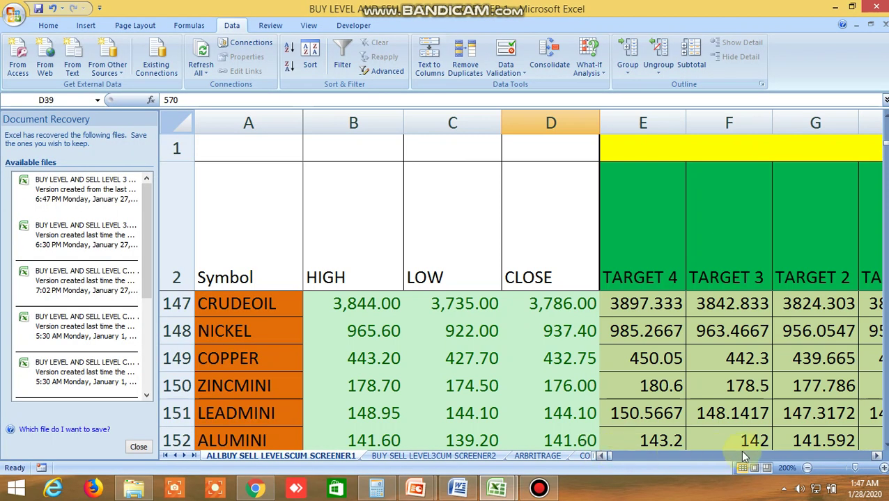
pyautogui.click(876, 455)
pyautogui.click(877, 456)
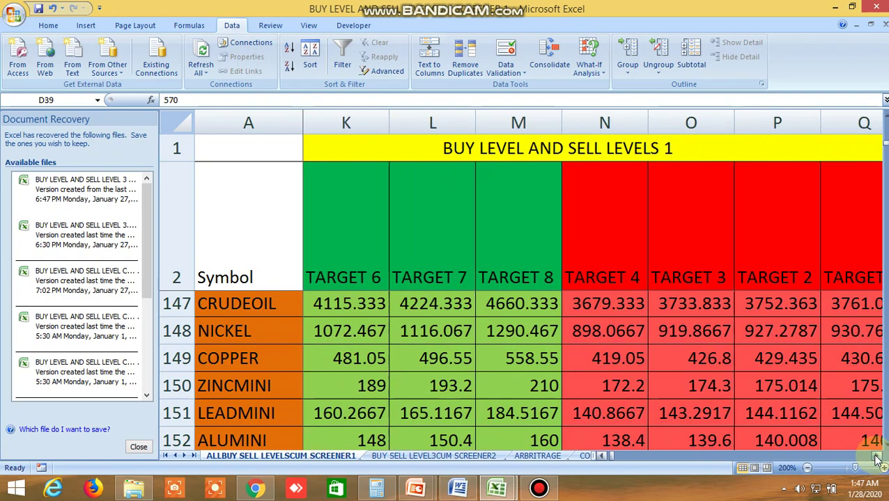
pyautogui.moveTo(877, 457); pyautogui.dragTo(876, 457)
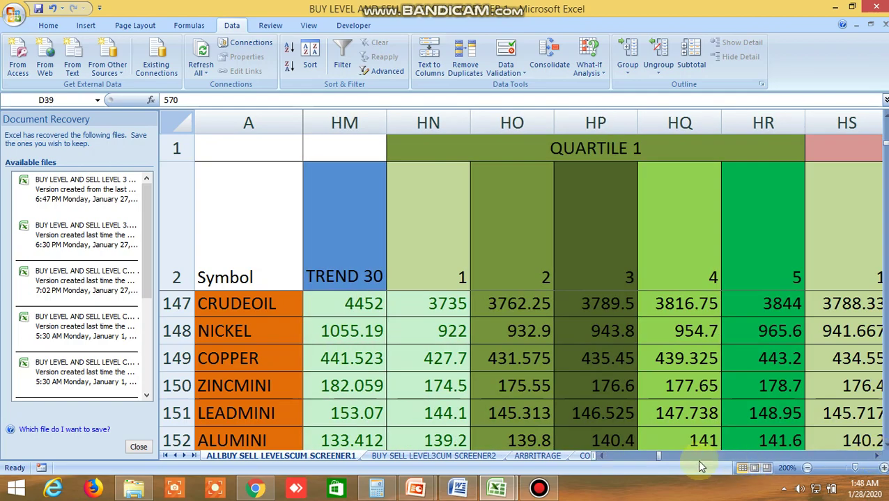
# Dismiss the Facebook notification and examine the rows from ZINCMINI to NATURAL GAS from the first columns through TIRONE LEVEL and LINEAR REGRESSION
pyautogui.moveTo(659, 461); pyautogui.dragTo(603, 463)
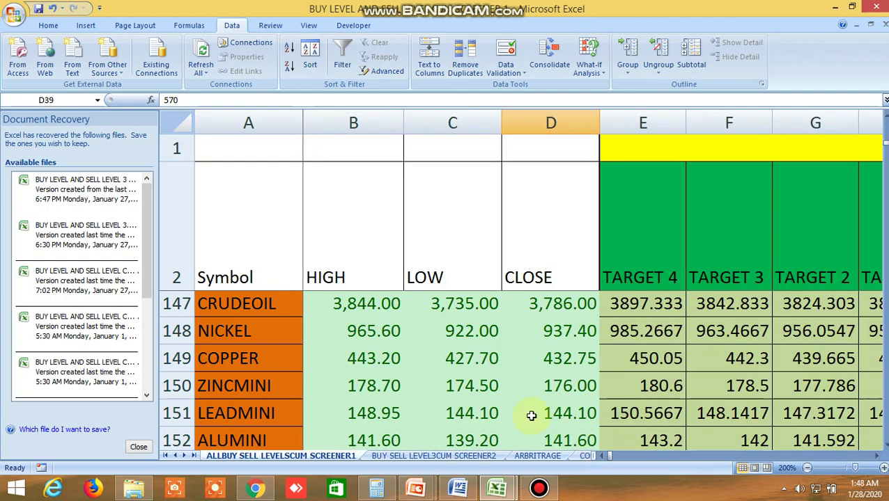
pyautogui.scroll(-1, 531, 416)
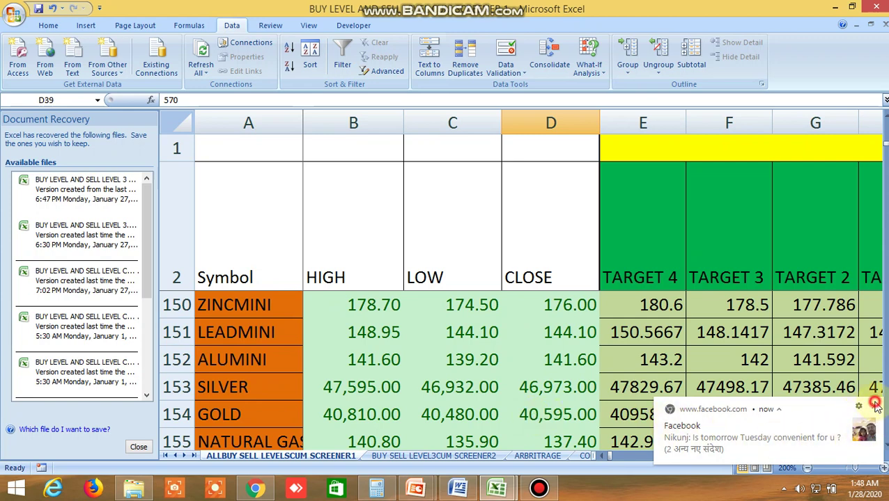
pyautogui.click(874, 406)
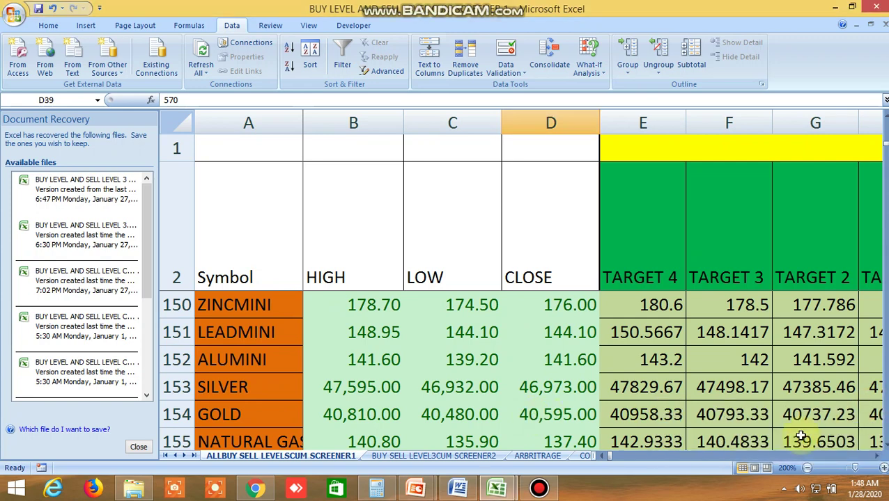
pyautogui.click(877, 456)
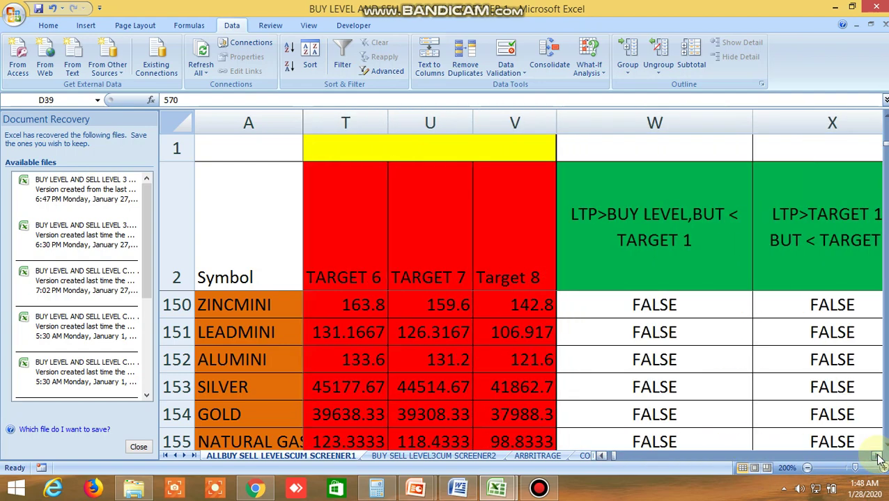
pyautogui.moveTo(879, 458); pyautogui.dragTo(878, 459)
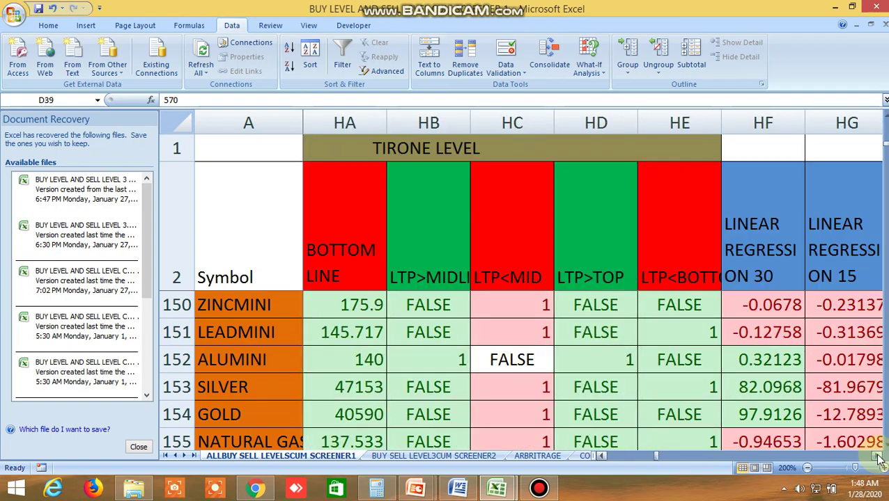
# View the price levels and LTP target comparison columns for the lower stock rows from ACC to AMBUJACEM, returning to the first columns
pyautogui.moveTo(658, 460); pyautogui.dragTo(599, 455)
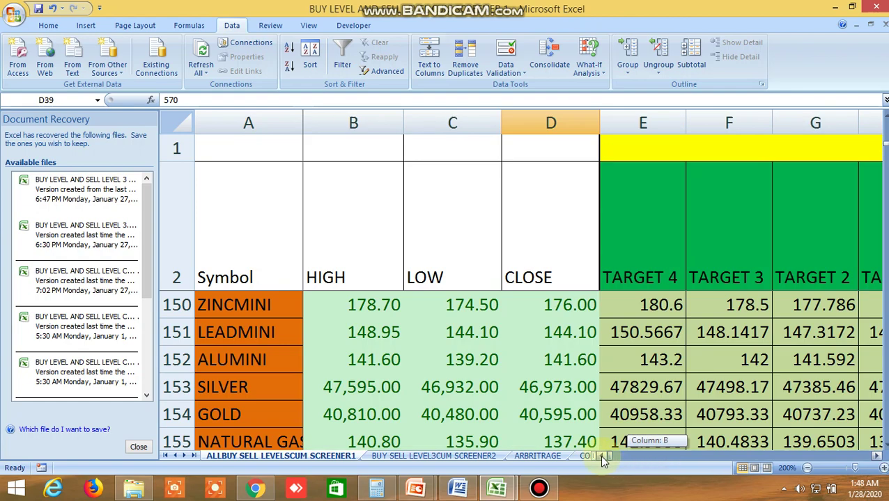
pyautogui.scroll(-4, 585, 412)
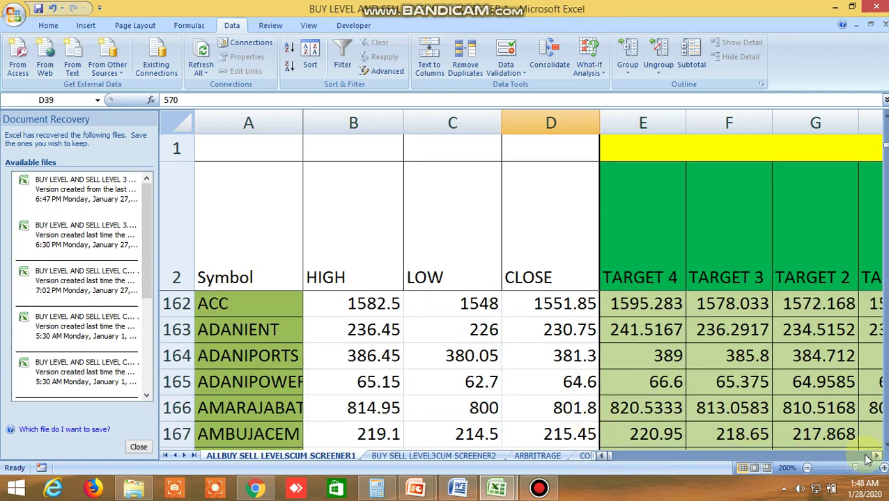
pyautogui.moveTo(874, 459); pyautogui.dragTo(875, 458)
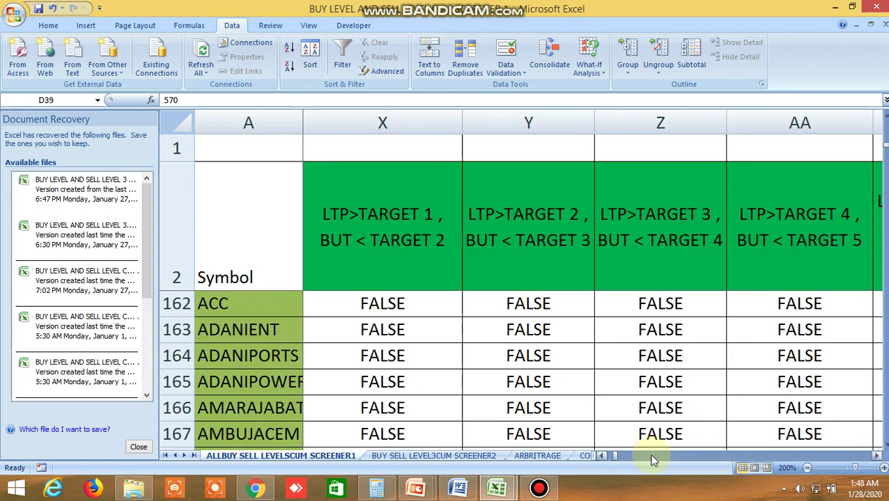
pyautogui.moveTo(603, 456); pyautogui.dragTo(539, 465)
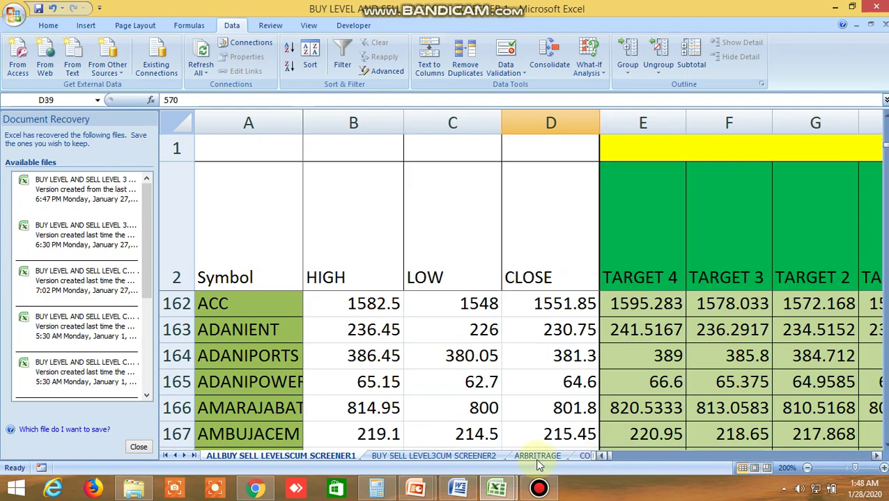
# Open the BUY SELL LEVEL3CUM SCREENER2 sheet and browse its buy and sell levels back up to the first stock row, ACC
pyautogui.click(473, 456)
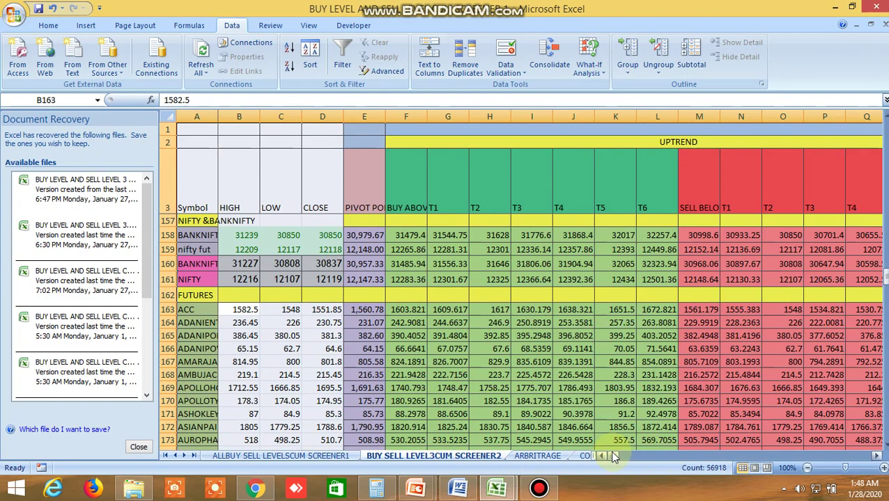
pyautogui.scroll(16, 575, 282)
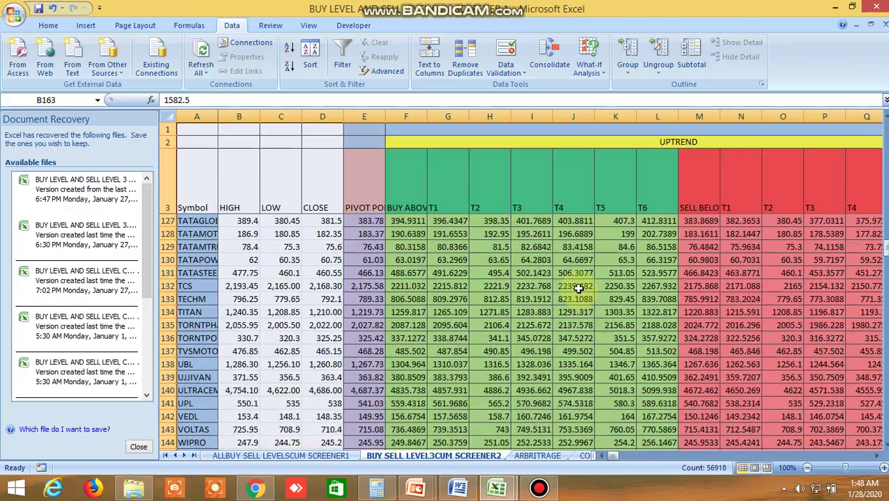
pyautogui.scroll(17, 565, 277)
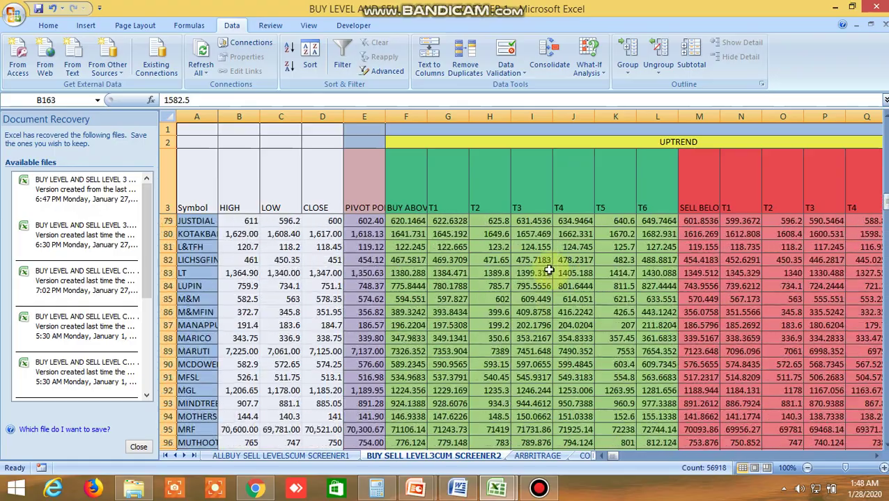
pyautogui.scroll(18, 546, 267)
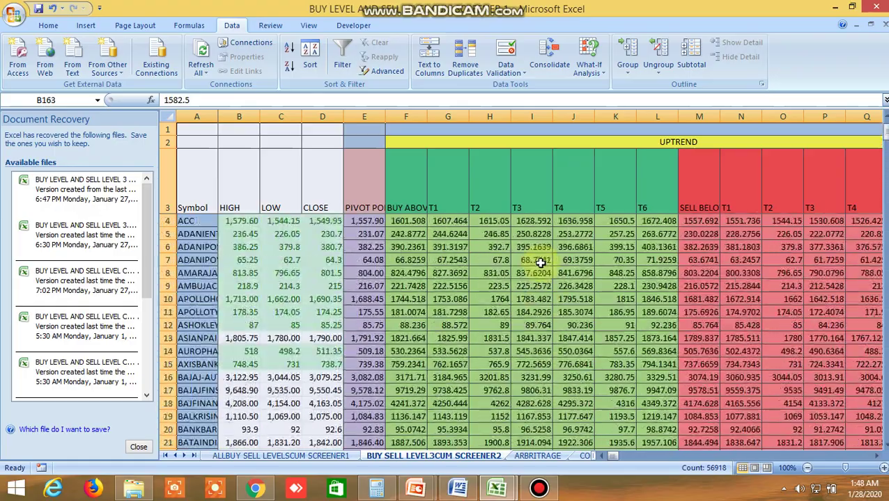
# Examine the 100 MA and 100 EMA columns, checking the ADANIPORTS row's 100 MA crossover, HIGH and LOW cells
pyautogui.moveTo(611, 459); pyautogui.dragTo(741, 453)
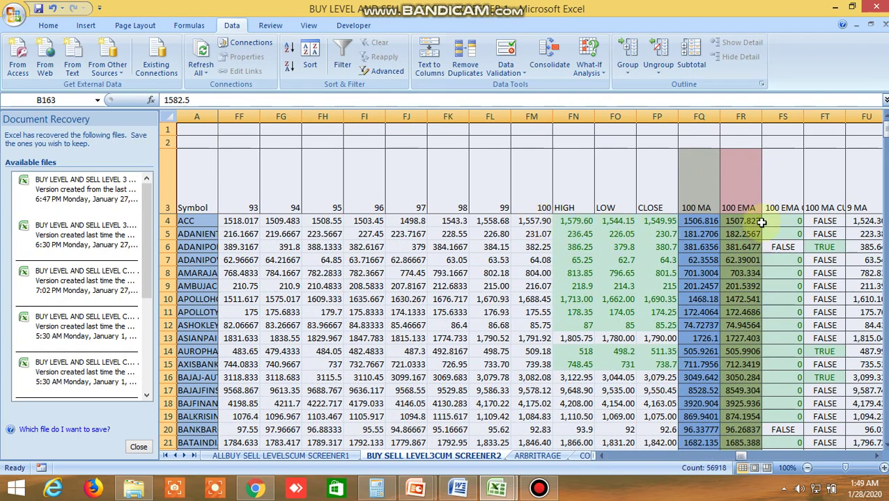
pyautogui.click(826, 246)
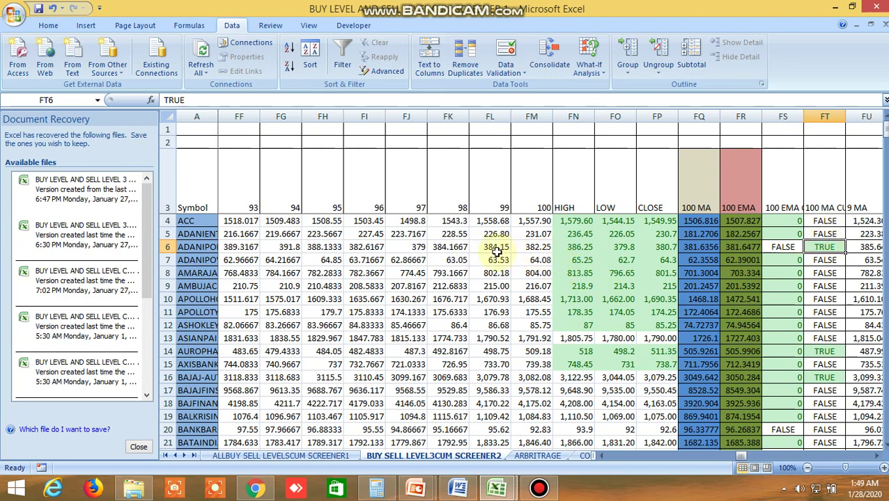
pyautogui.click(581, 248)
pyautogui.click(631, 249)
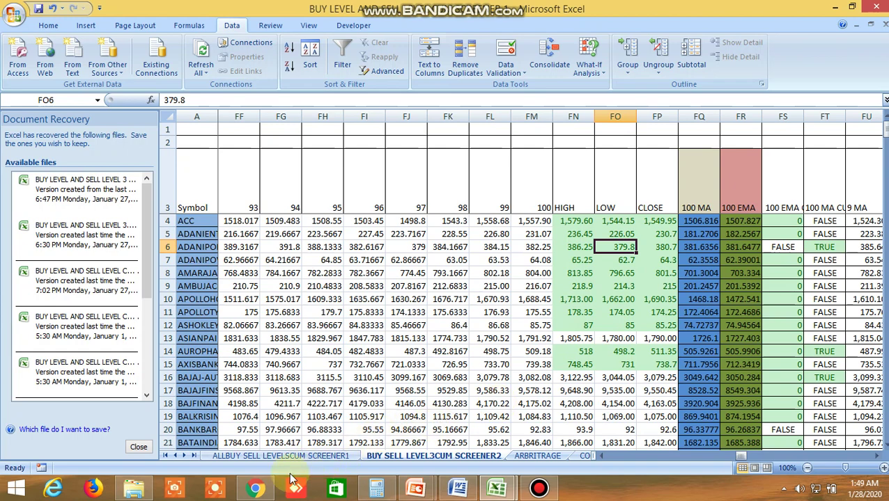
# Switch to the NIFTY BANK chart on Kite in Chrome and close the WhatsApp page
pyautogui.click(257, 490)
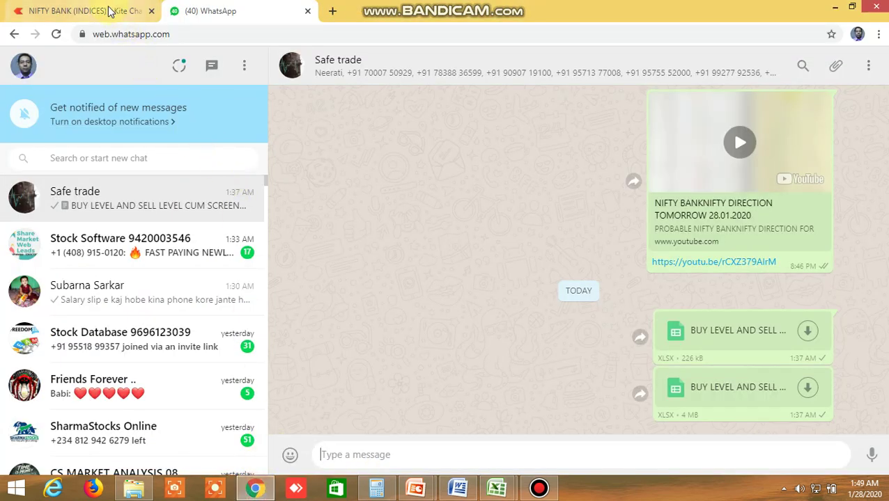
pyautogui.click(110, 14)
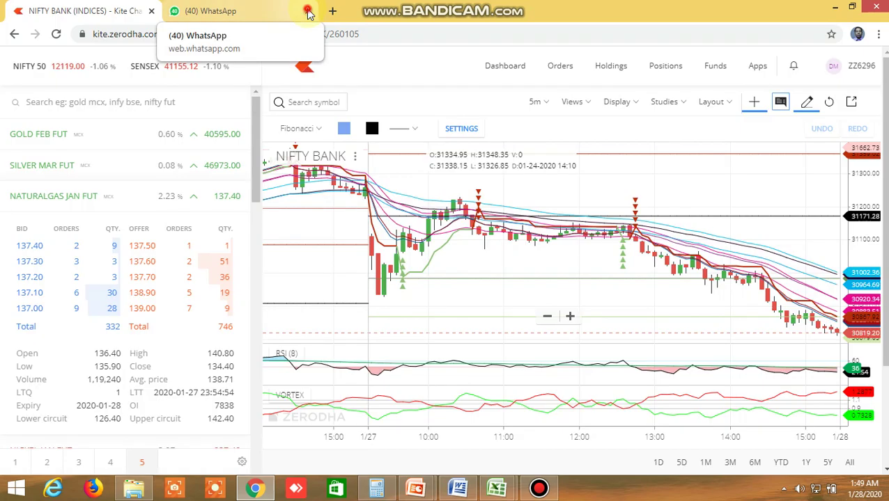
pyautogui.click(309, 12)
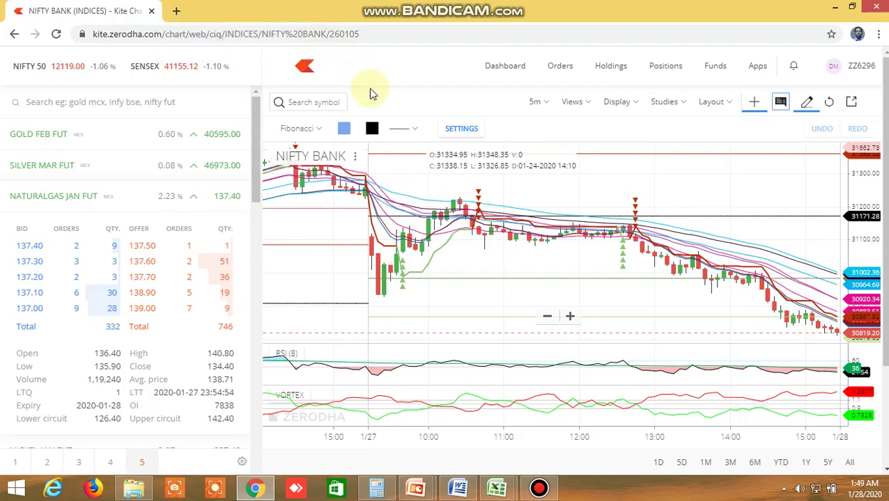
# Search the chart symbols for "adaniport" and load the NSE chart of ADANIPORTS
pyautogui.click(320, 104)
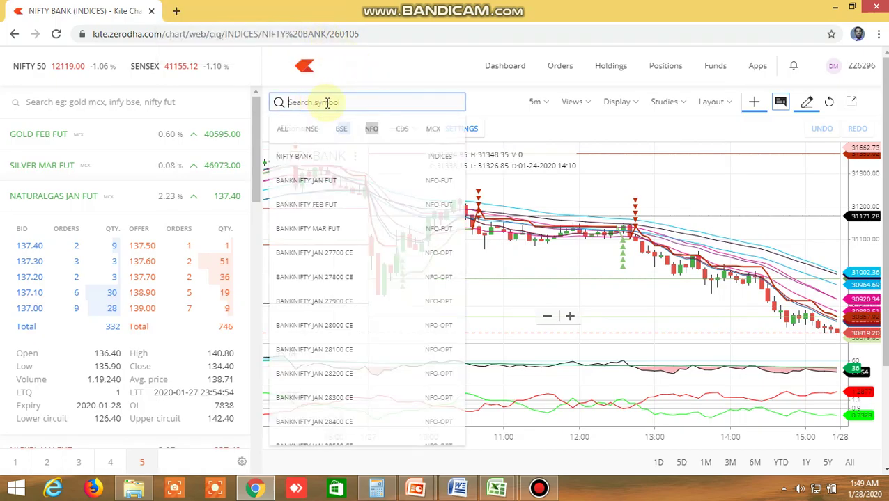
pyautogui.write('ada')
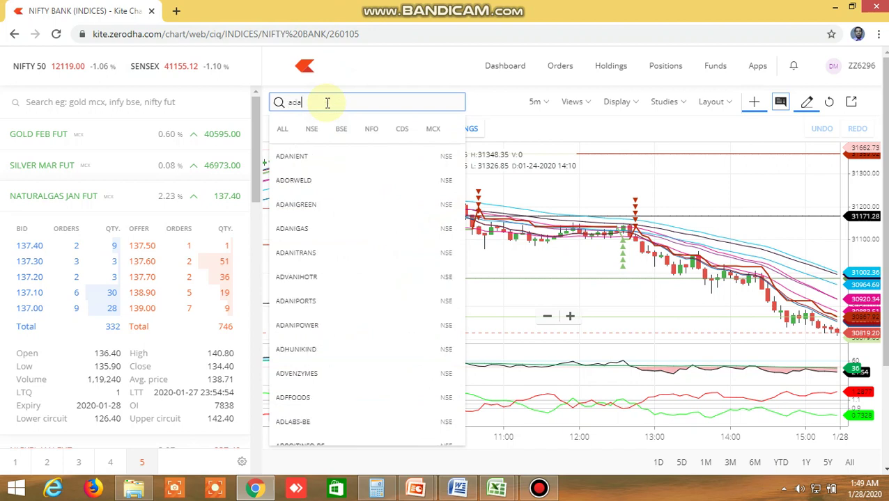
pyautogui.write('nipo')
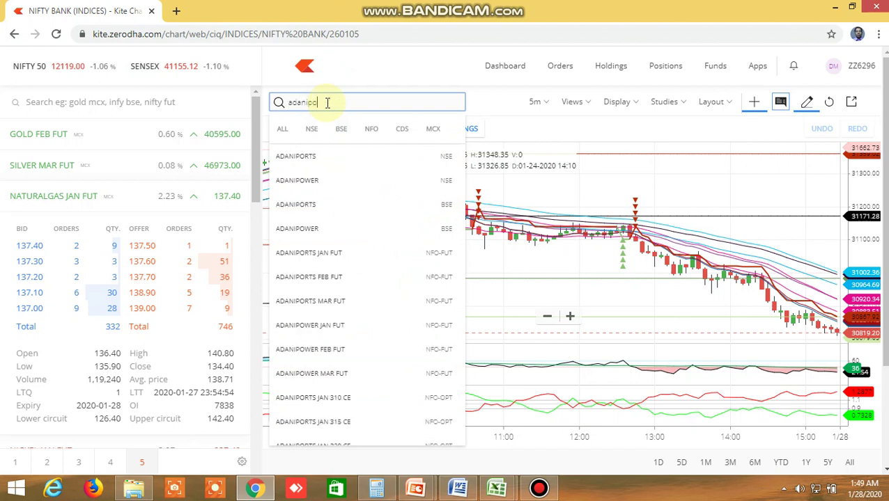
pyautogui.write('rt')
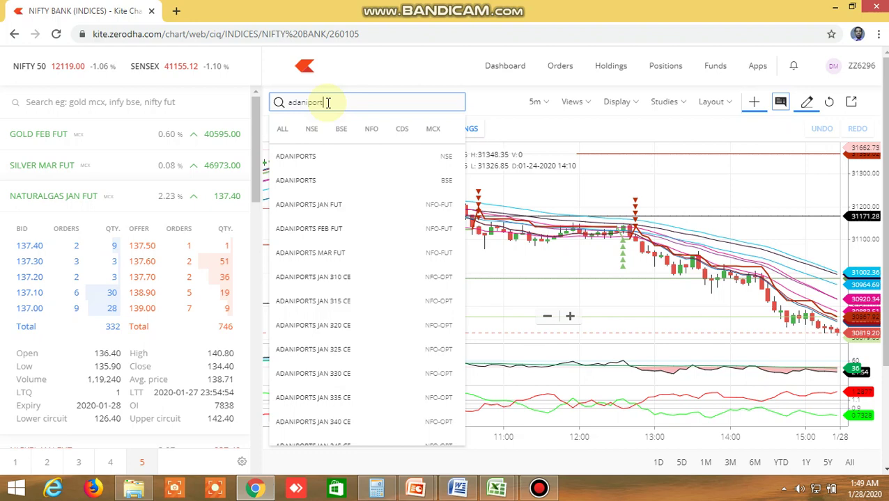
pyautogui.click(317, 162)
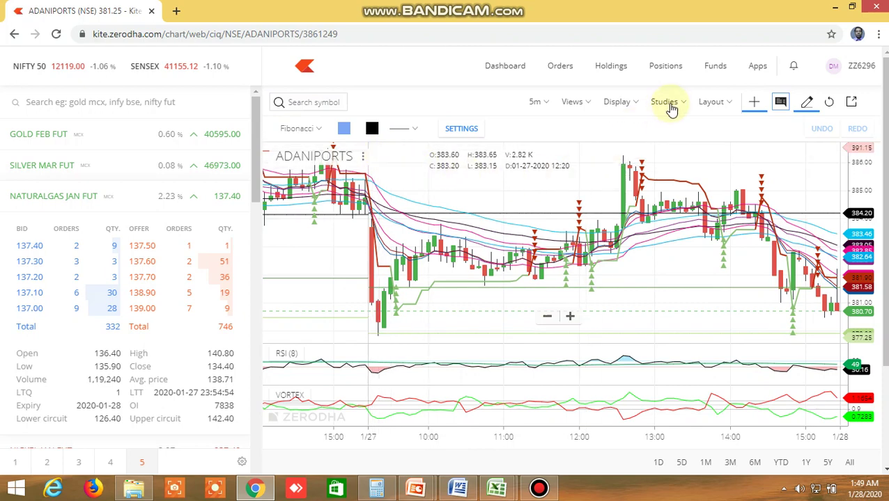
# Set the ADANIPORTS chart interval to 1 day and clear all current studies
pyautogui.click(550, 103)
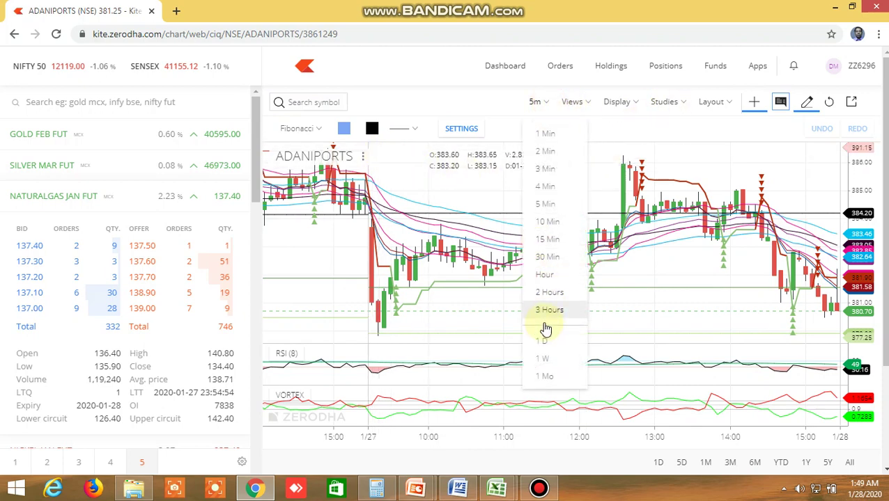
pyautogui.click(545, 339)
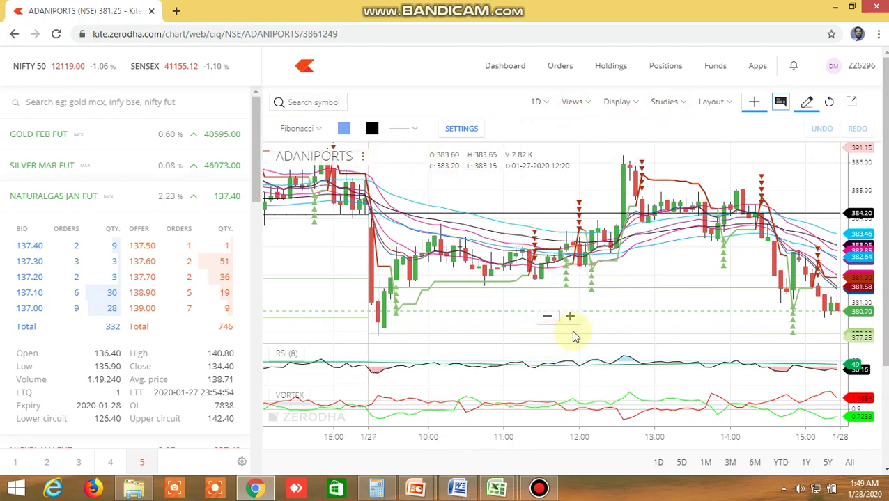
pyautogui.click(682, 105)
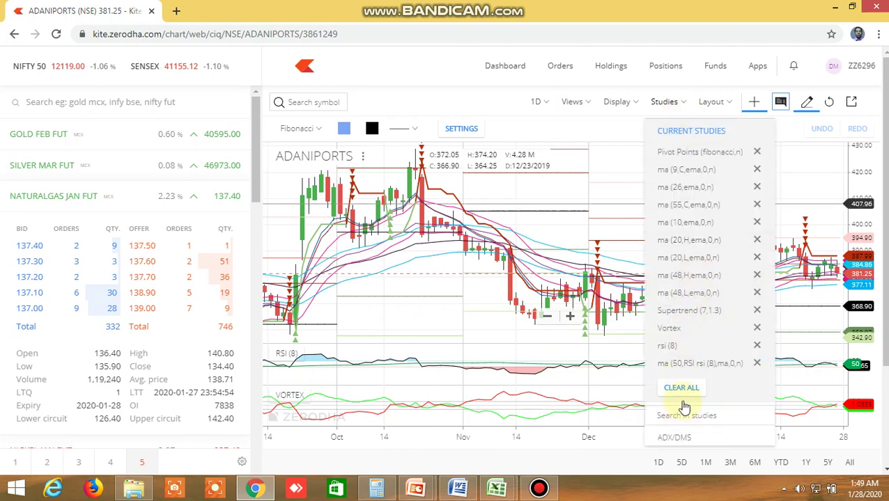
pyautogui.click(682, 390)
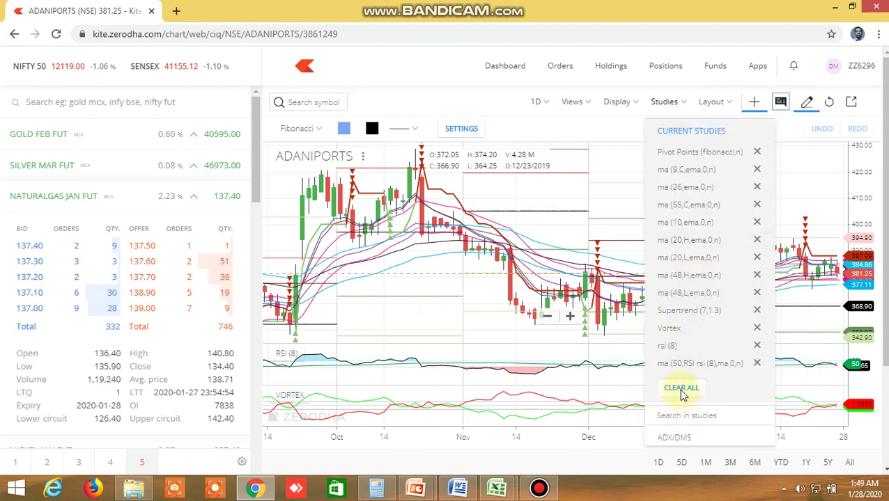
# Add a Moving Average study to the ADANIPORTS chart with period 100, field Close and type simple, offset 0
pyautogui.click(695, 131)
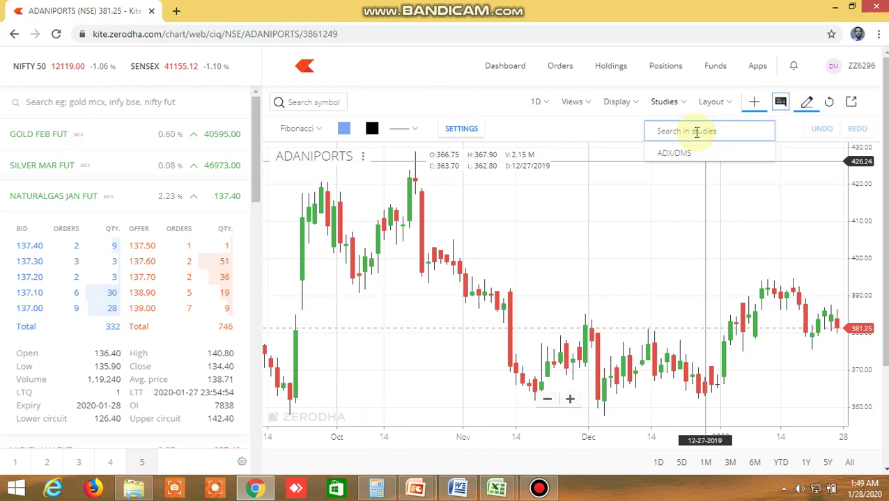
pyautogui.write('moving')
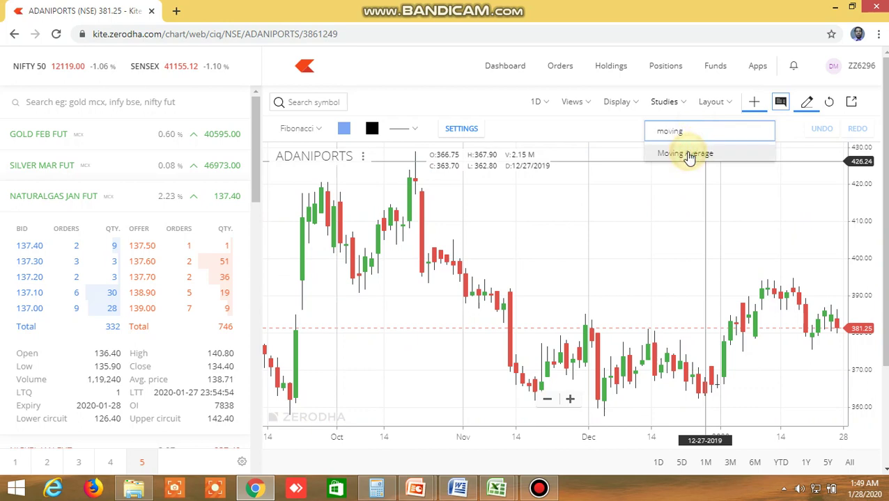
pyautogui.click(688, 156)
pyautogui.click(603, 203)
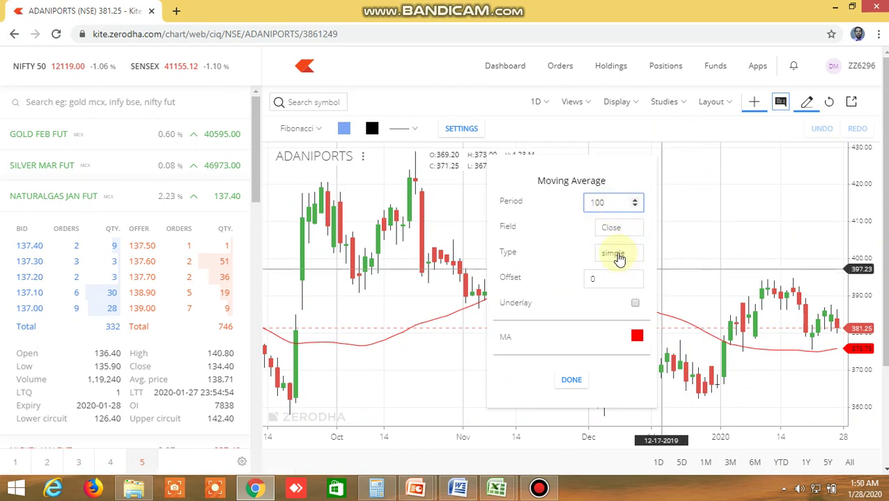
pyautogui.click(571, 382)
pyautogui.scroll(5, 666, 389)
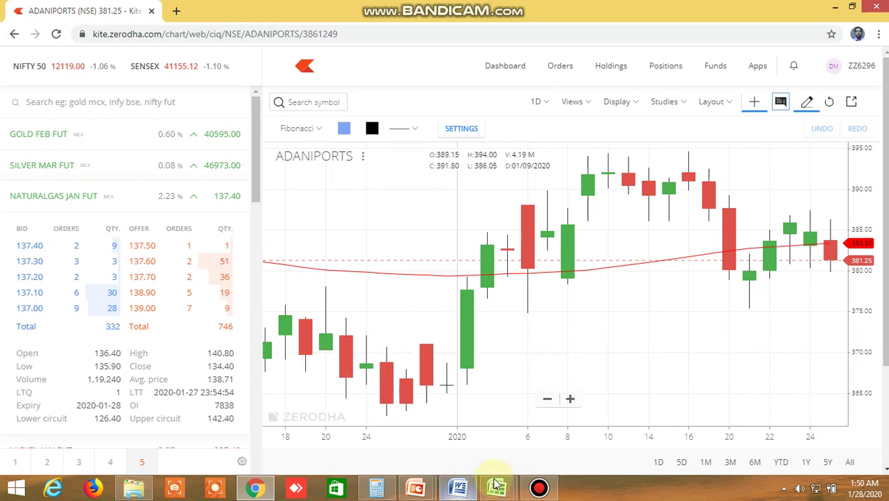
# Switch to the screener workbook in Excel and check the 100 MA crossover cells of the AUROPHARMA, BAJAJ-AUTO and BPCL rows
pyautogui.moveTo(497, 489)
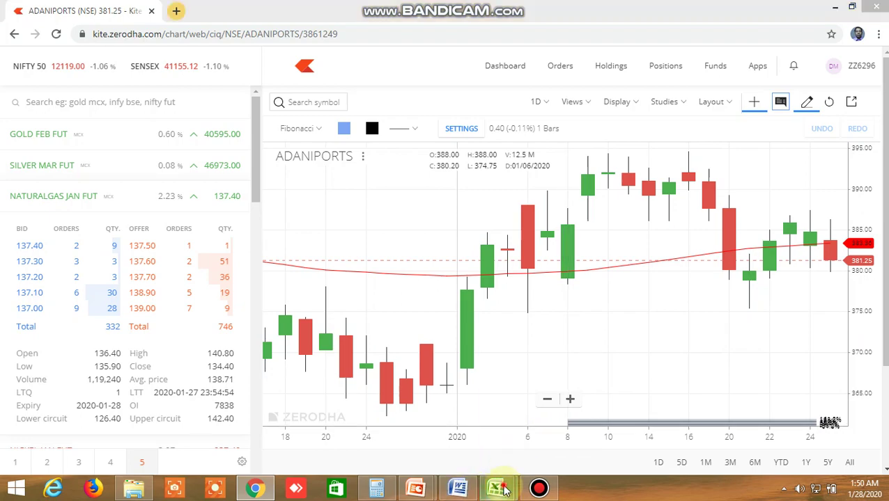
pyautogui.hotkey('alt', 'Tab')
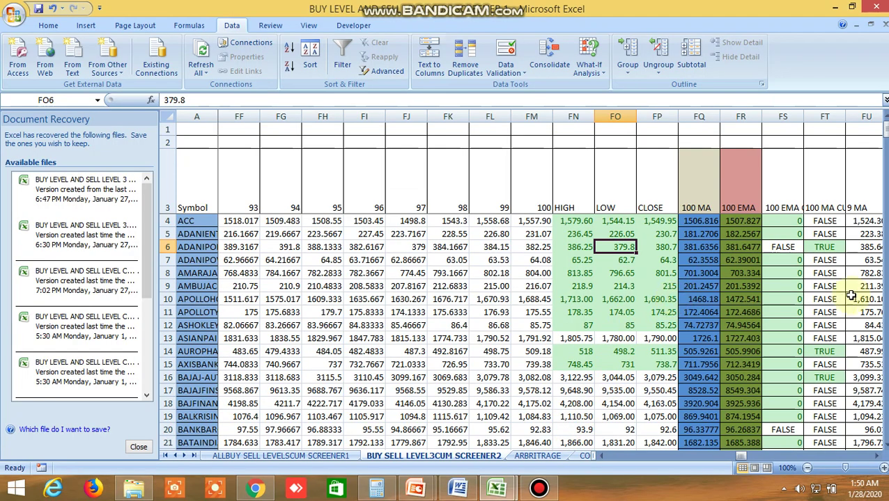
pyautogui.click(834, 352)
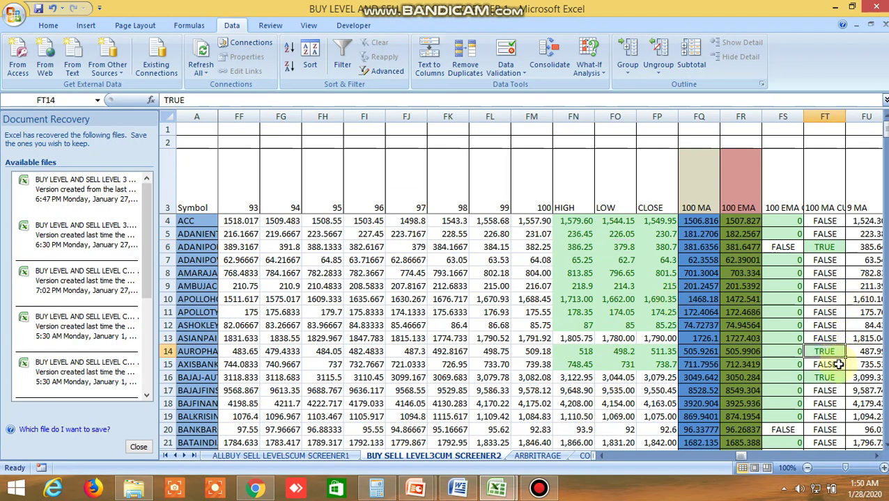
pyautogui.click(832, 379)
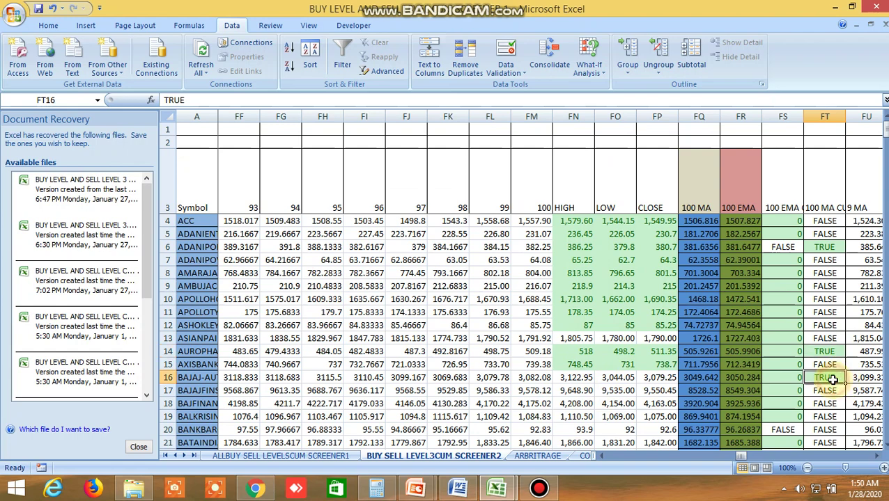
pyautogui.scroll(-3, 832, 391)
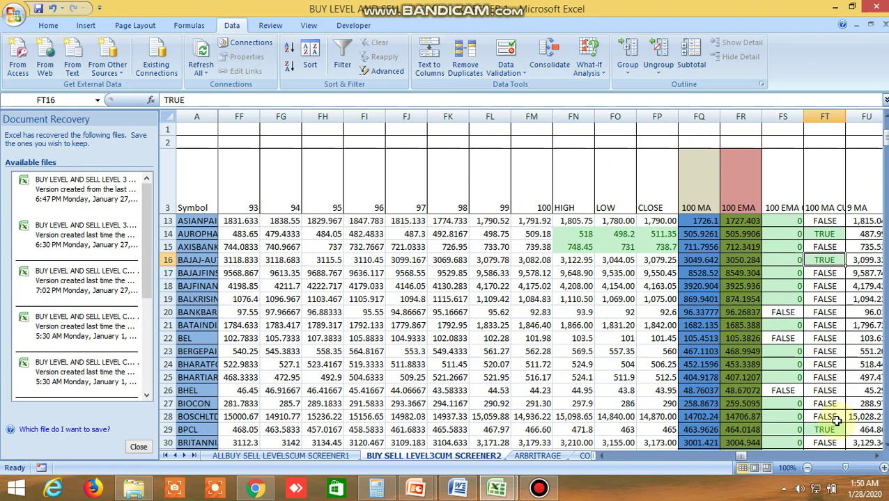
pyautogui.click(836, 429)
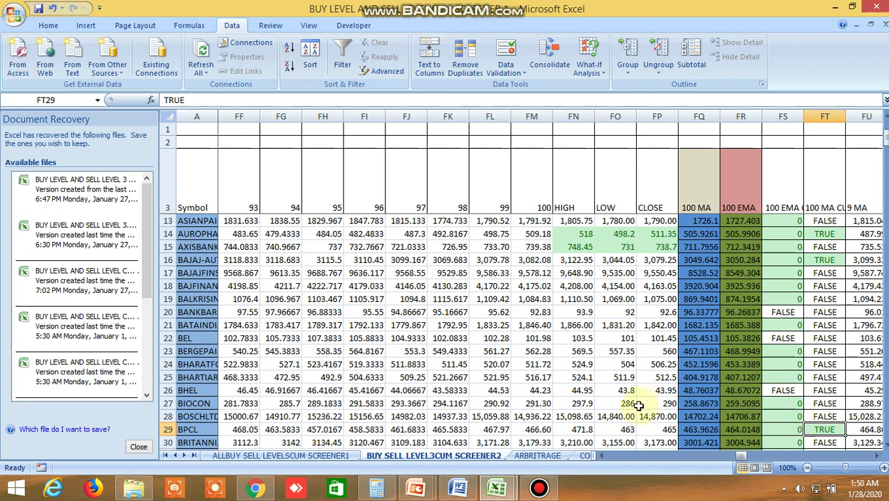
# Open the INSIDE THE BAR WITH NR7 sheet and bring its INSIDE THE BAR columns into view
pyautogui.rightClick(599, 451)
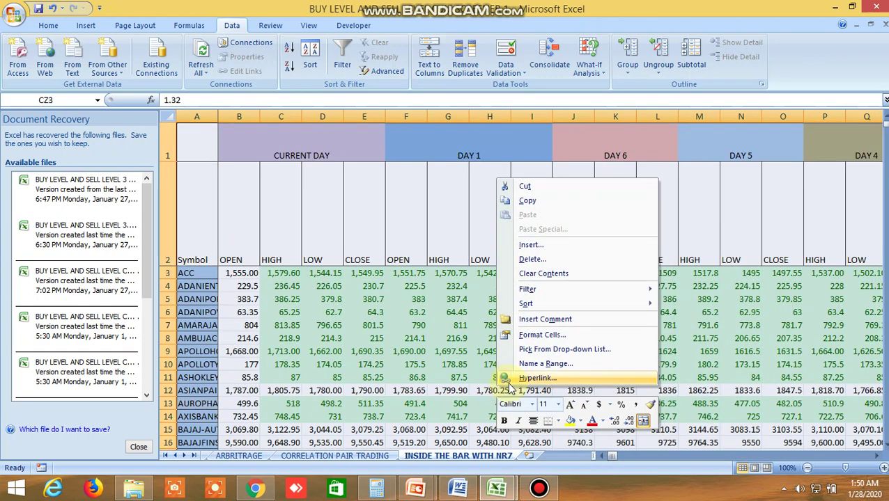
pyautogui.press('Escape')
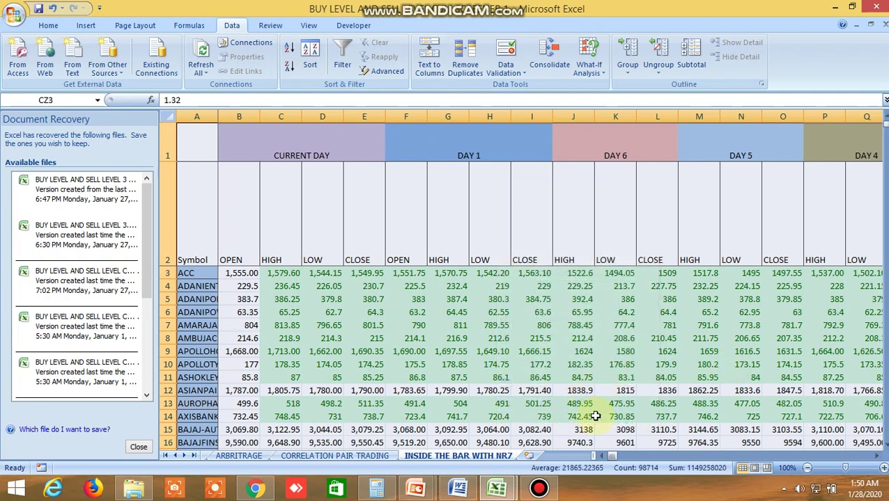
pyautogui.click(625, 327)
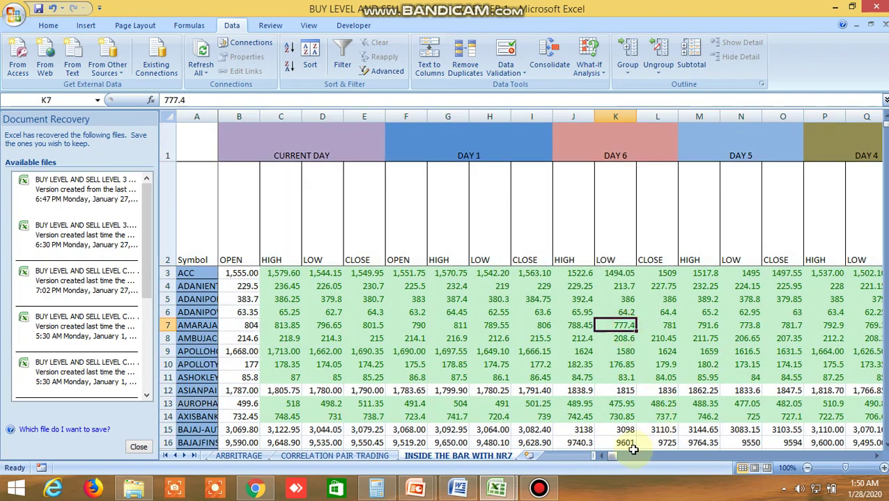
pyautogui.moveTo(616, 456); pyautogui.dragTo(621, 453)
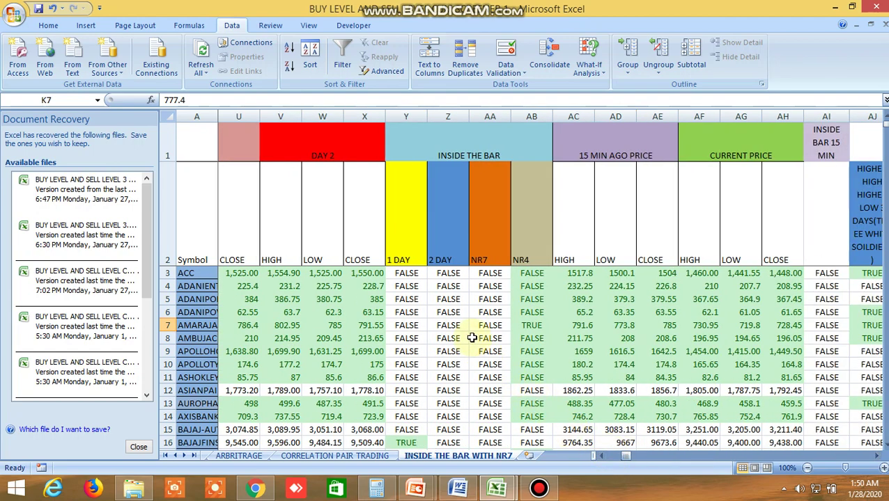
# Check the 1 DAY cell for BAJAJFINSV, the NR4 cell for BAJFINANCE and the 2 DAY cell for BEL
pyautogui.scroll(-1, 471, 337)
pyautogui.scroll(-1, 472, 338)
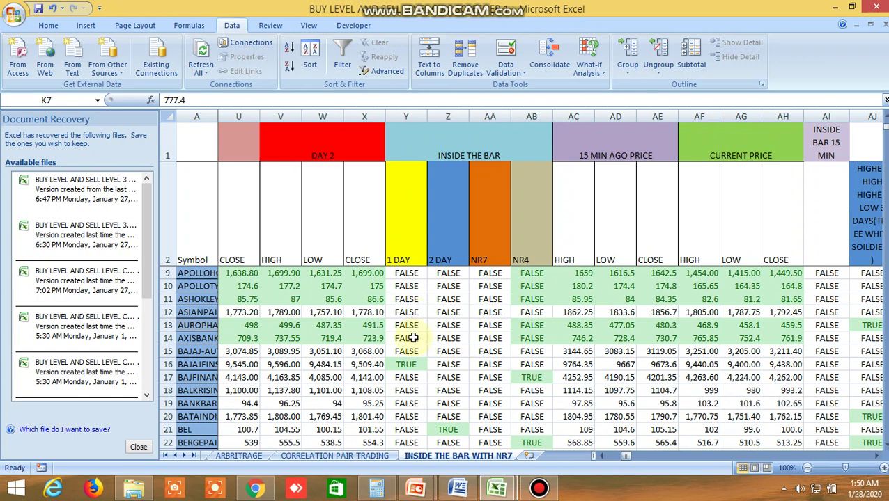
pyautogui.click(413, 364)
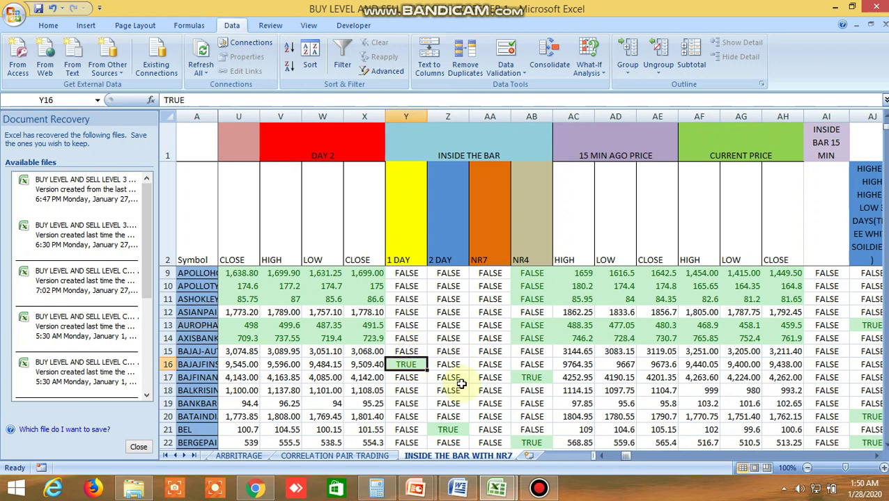
pyautogui.click(532, 378)
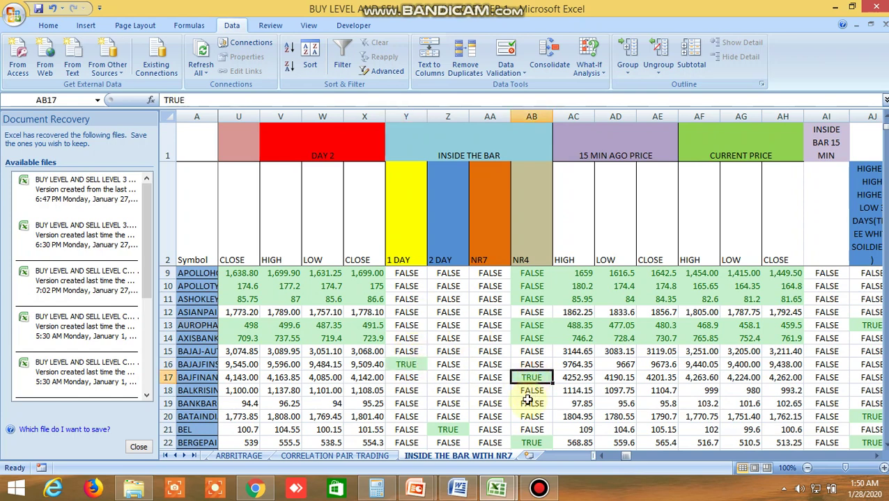
pyautogui.click(457, 431)
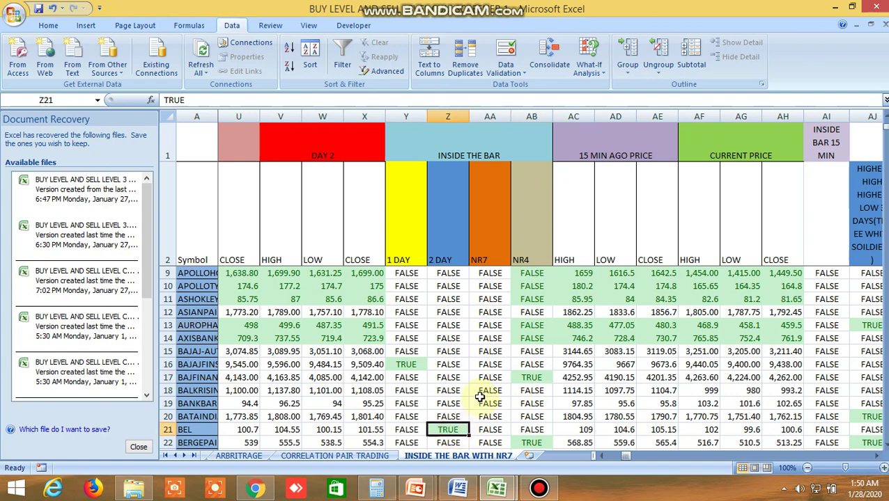
# Check the BHEL 1 DAY and BOSCHLTD NR7 cells, and return to the 1 DAY cell of the BAJAJFINSV row
pyautogui.scroll(-2, 484, 392)
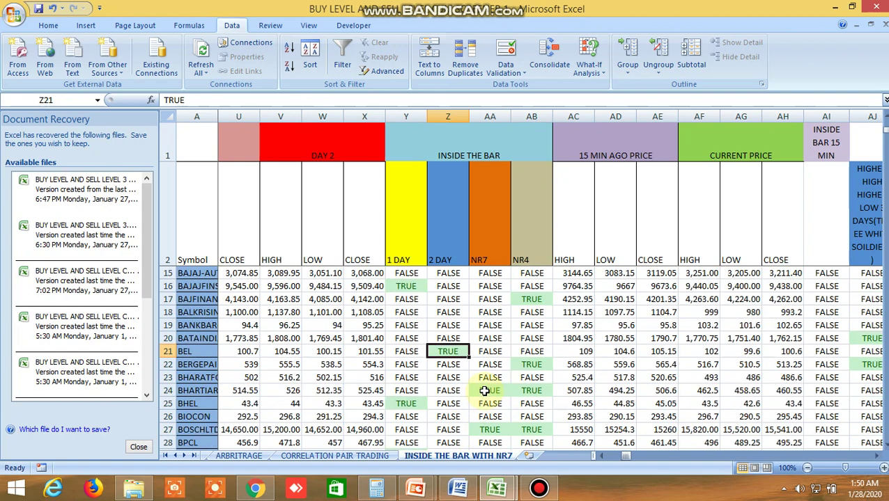
pyautogui.click(417, 405)
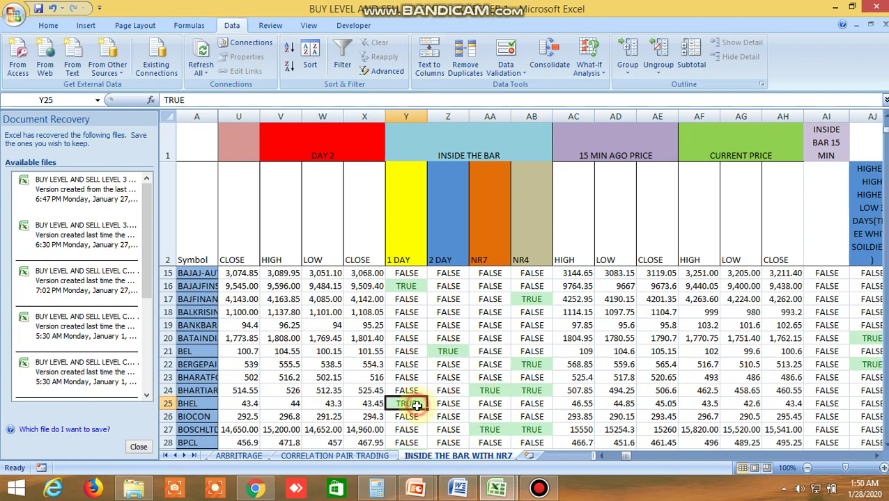
pyautogui.click(494, 432)
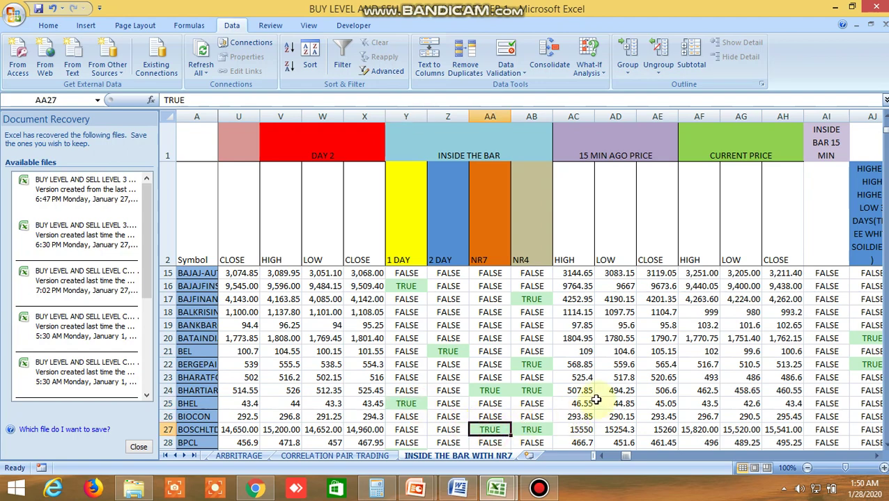
pyautogui.scroll(4, 594, 397)
pyautogui.scroll(-2, 594, 397)
pyautogui.rightClick(490, 391)
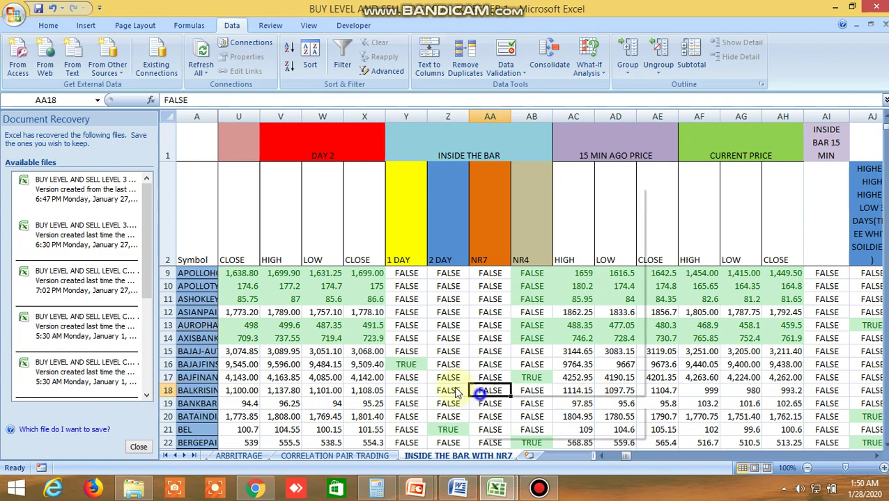
pyautogui.click(416, 369)
pyautogui.click(410, 363)
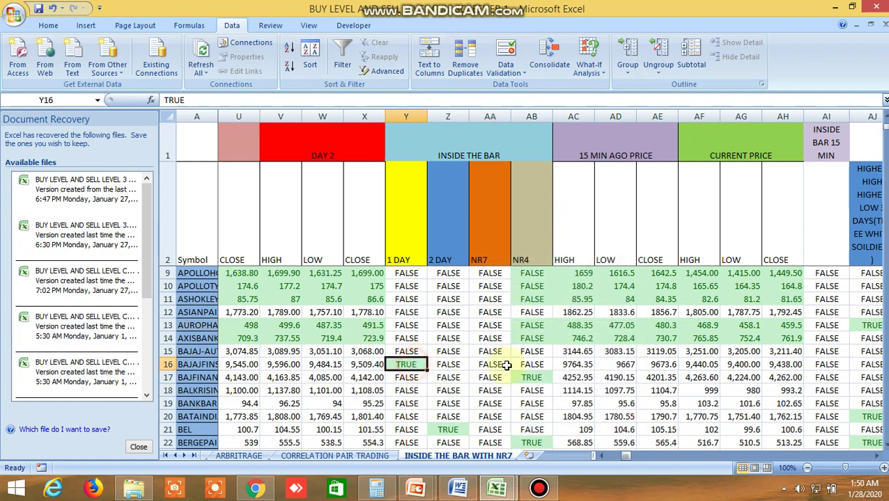
# Switch to the ADANIPORTS chart in Chrome and undo the stray Fibonacci drawing
pyautogui.click(255, 488)
pyautogui.click(561, 421)
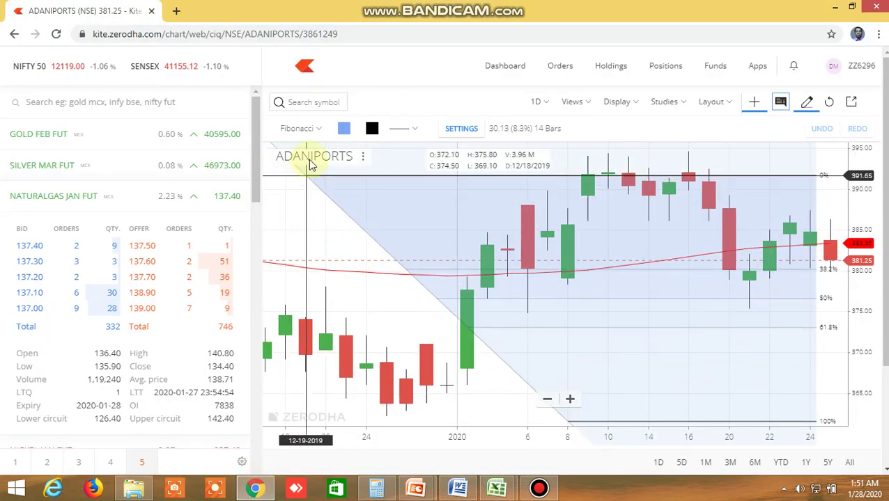
pyautogui.click(334, 198)
pyautogui.click(820, 129)
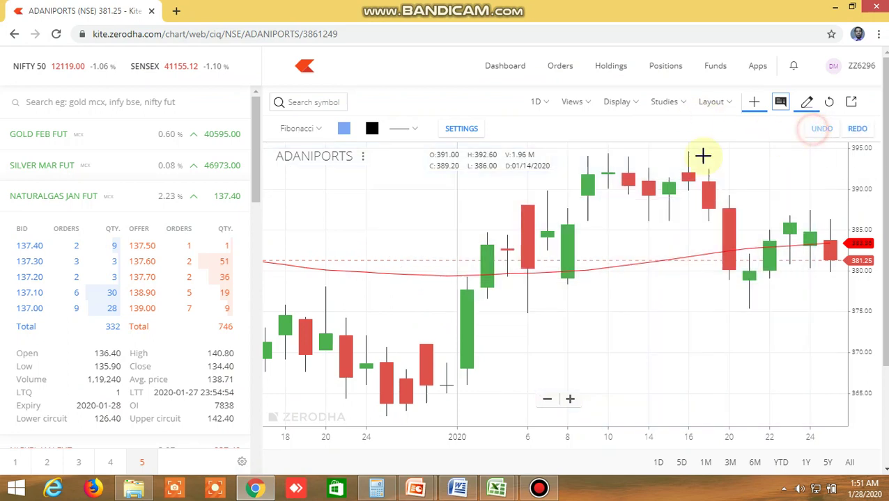
# Search the chart symbols for "bajajfinsv" and load the NSE chart, examining its most recent daily candles
pyautogui.click(335, 99)
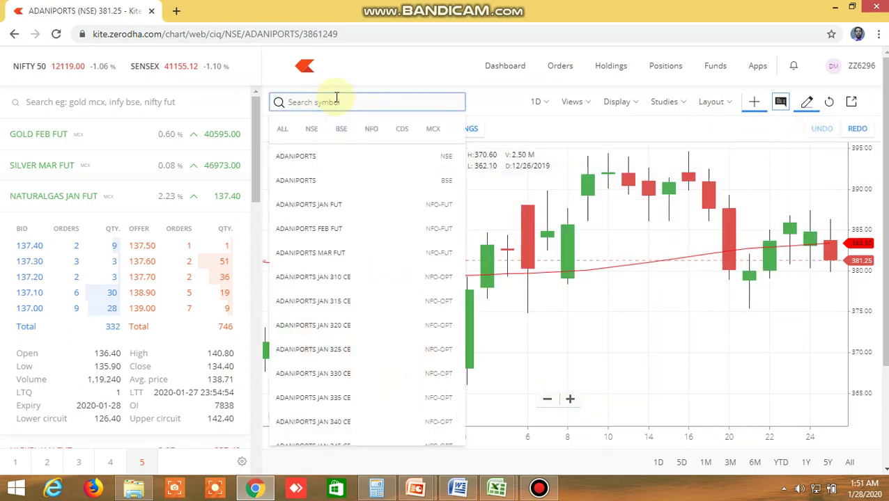
pyautogui.write('baj')
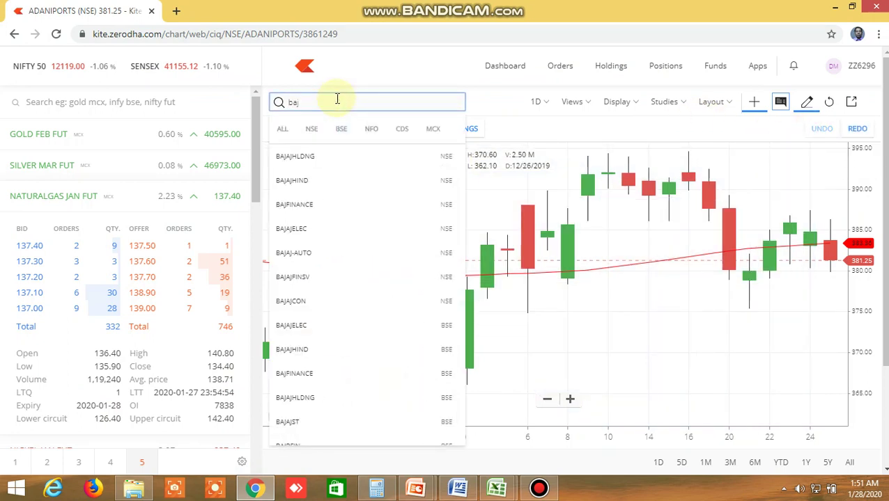
pyautogui.write('a')
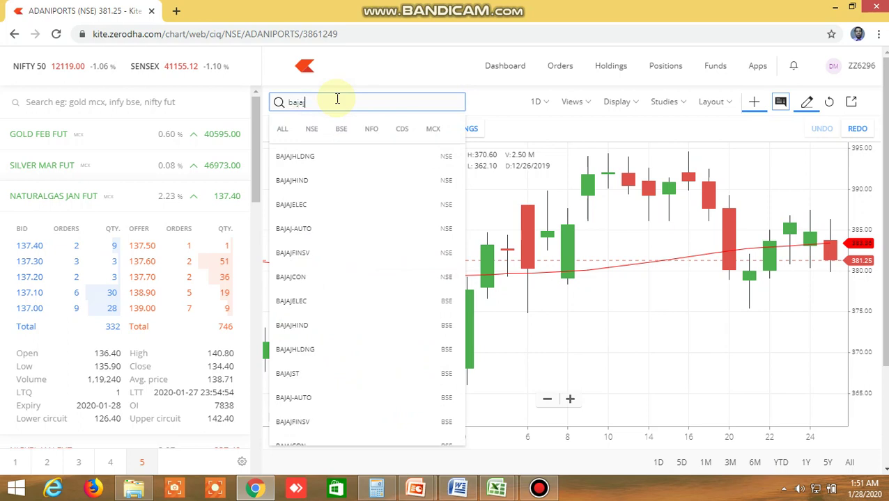
pyautogui.write('finsv')
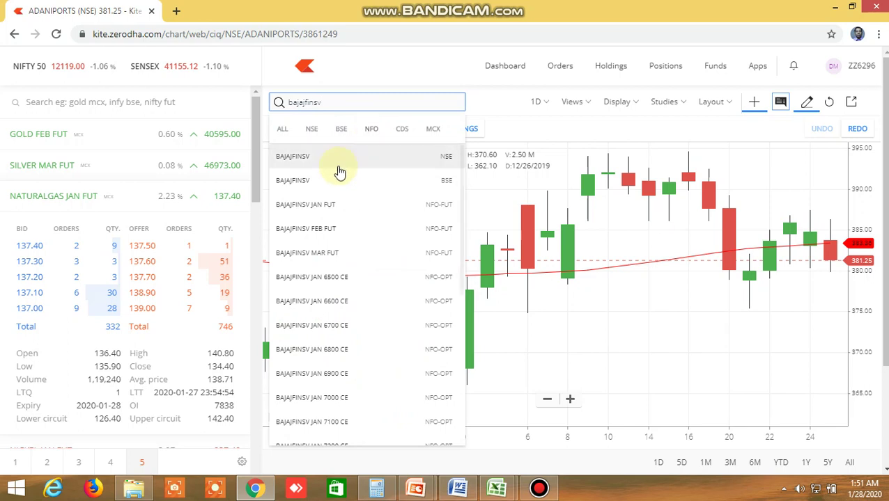
pyautogui.click(333, 157)
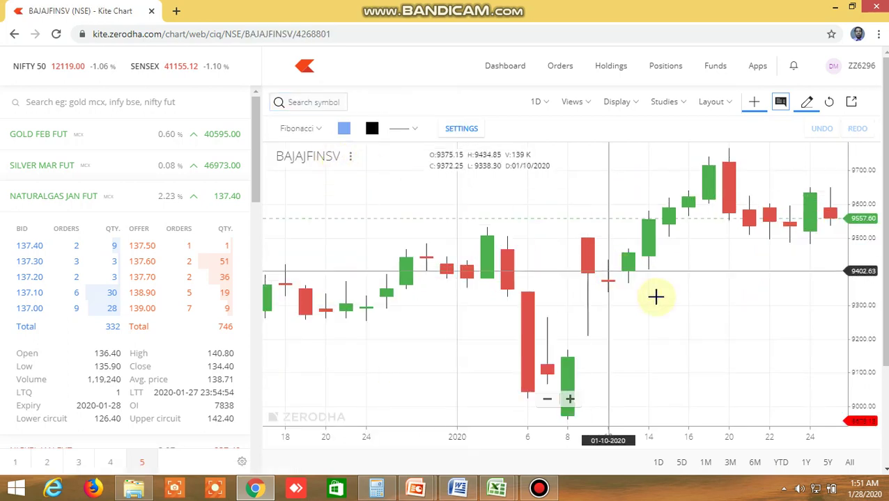
pyautogui.scroll(4, 660, 303)
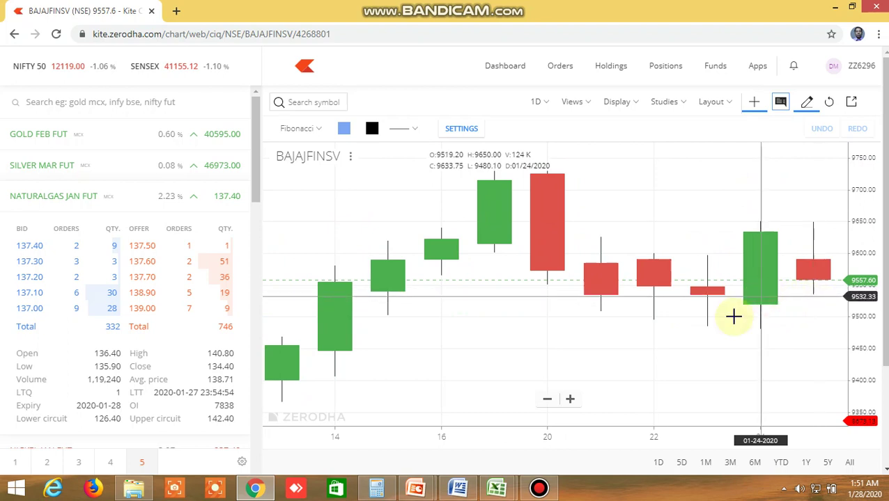
# Switch to the screener workbook in Excel and select the 2 DAY inside-bar cell of the BEL row
pyautogui.moveTo(499, 488)
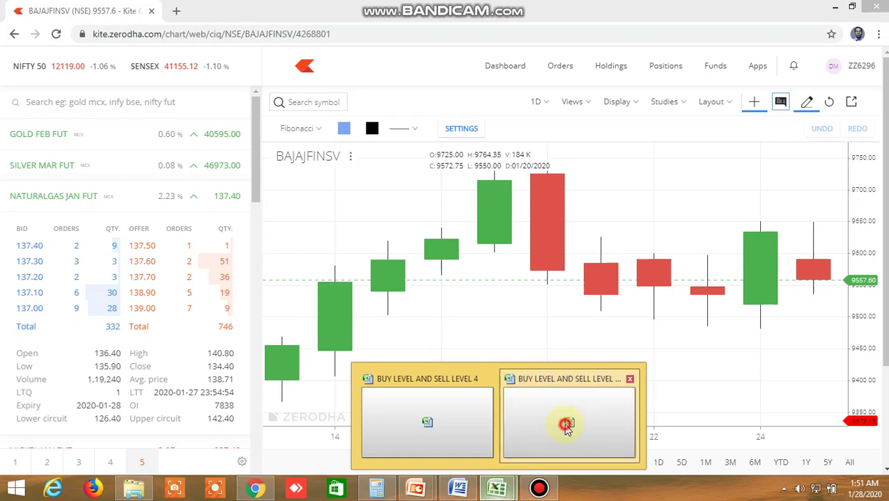
pyautogui.click(565, 416)
pyautogui.click(564, 436)
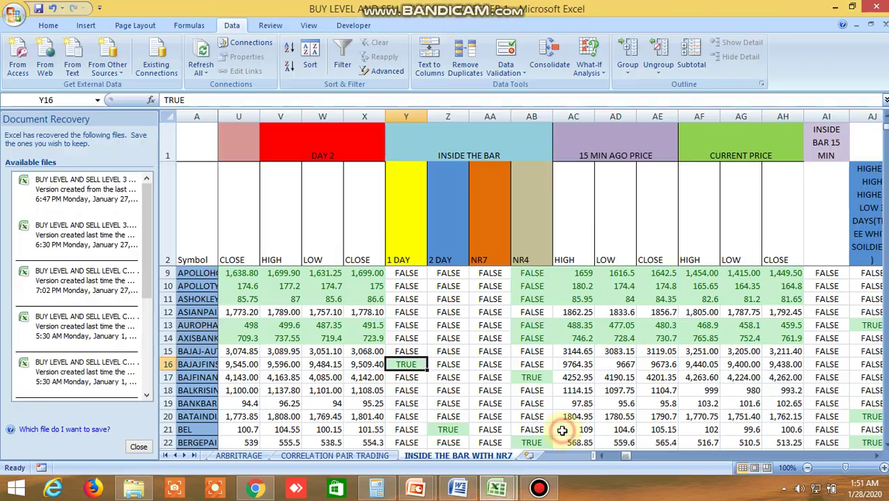
pyautogui.click(457, 430)
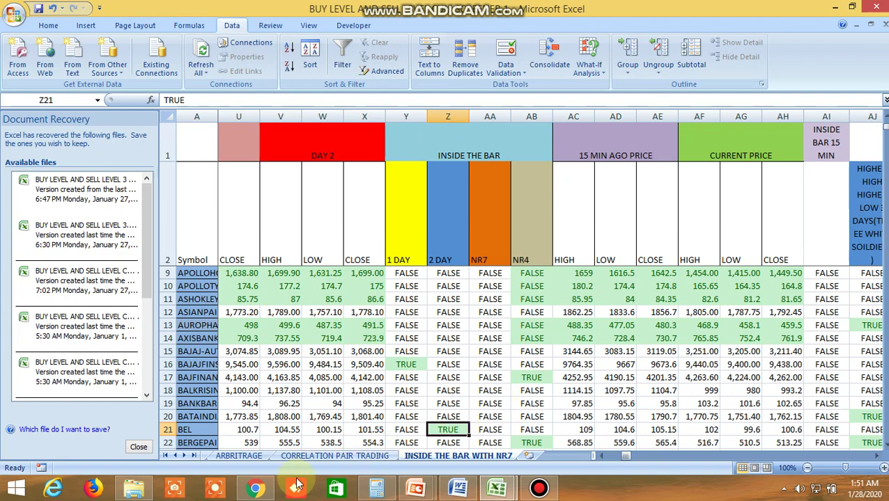
# Switch to the BAJAJFINSV chart in Chrome, undo the stray Fibonacci drawing and leave drawing mode
pyautogui.click(256, 489)
pyautogui.click(444, 200)
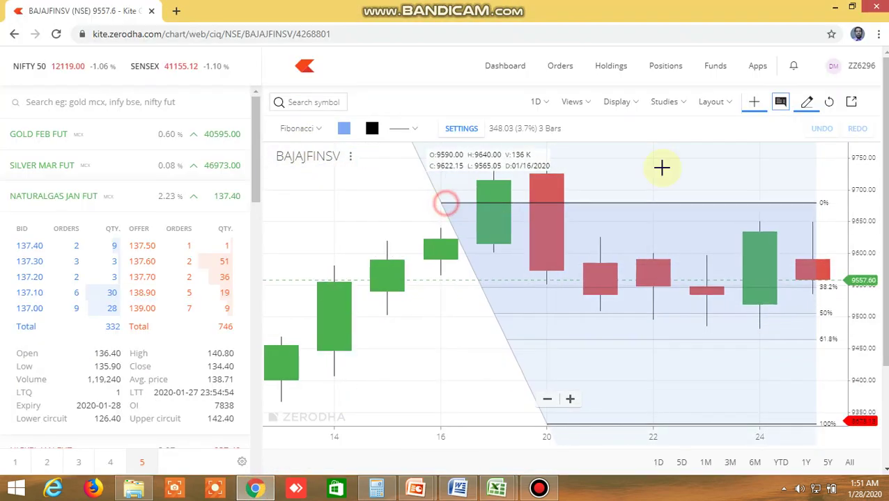
pyautogui.click(815, 128)
pyautogui.click(806, 102)
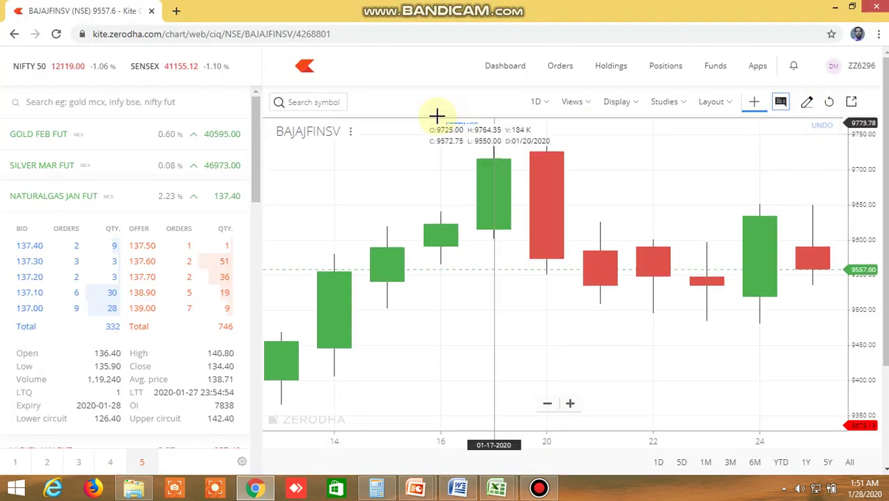
# Search the chart symbols for "bel" and load the NSE chart, examining its most recent daily candles
pyautogui.click(325, 102)
pyautogui.write('bel')
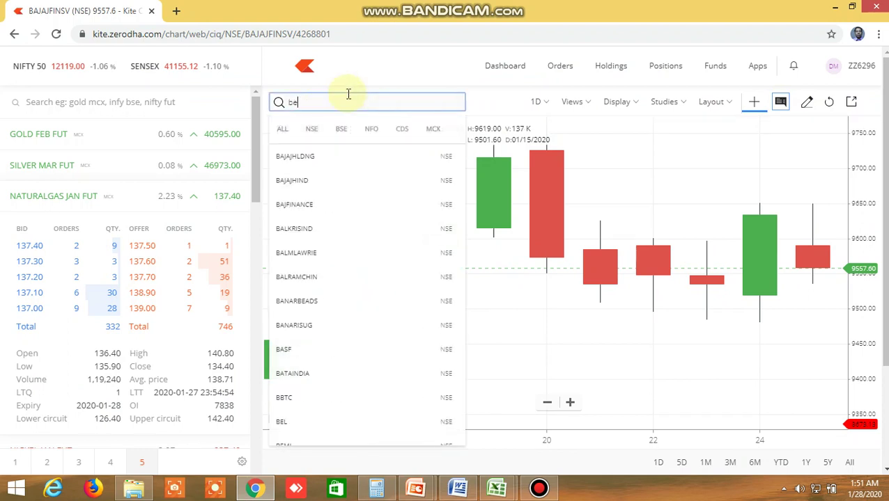
pyautogui.click(321, 160)
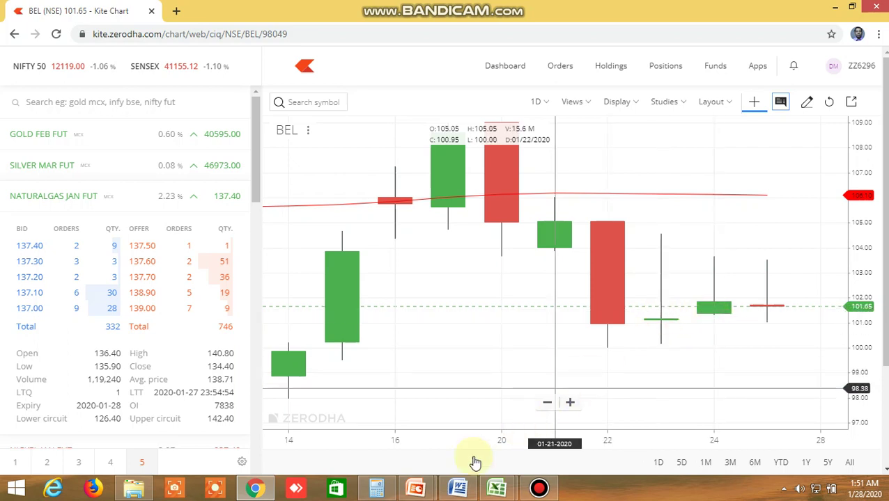
# Switch to the screener workbook in Excel and check the BAJFINANCE NR4 cell and the AUROPHARMA higher high higher low 3 days cell
pyautogui.moveTo(497, 488)
pyautogui.click(571, 423)
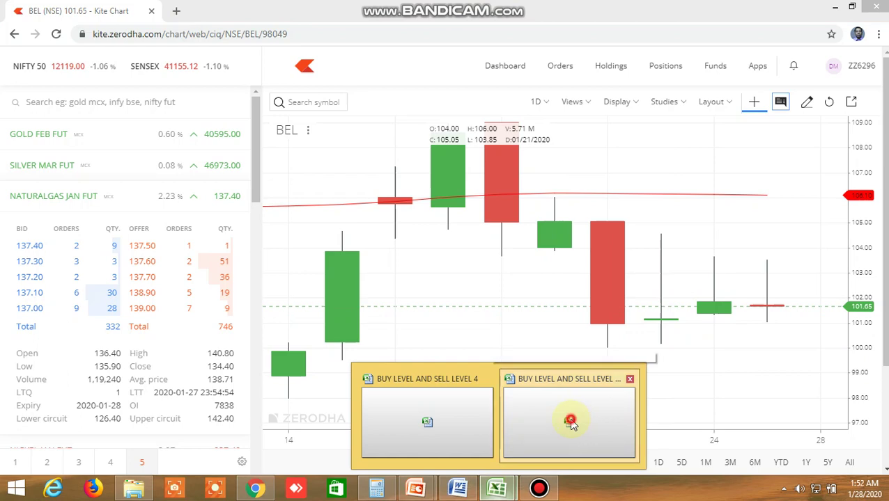
pyautogui.click(534, 378)
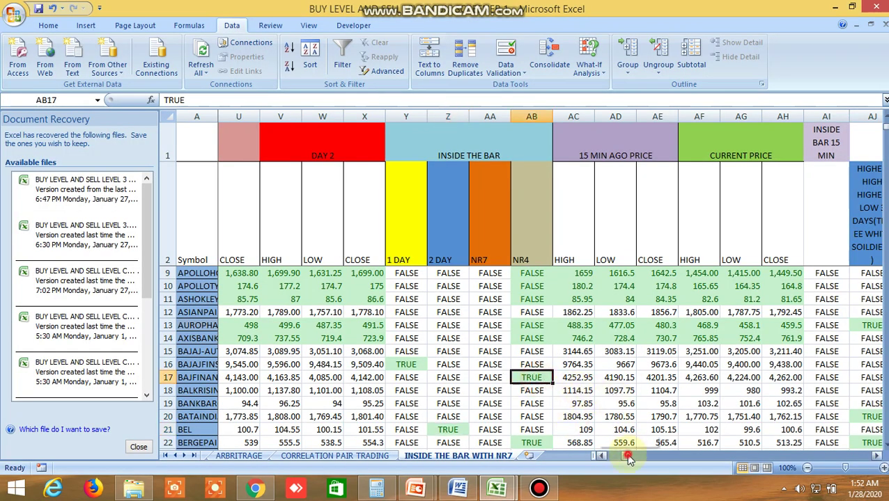
pyautogui.moveTo(628, 456); pyautogui.dragTo(633, 456)
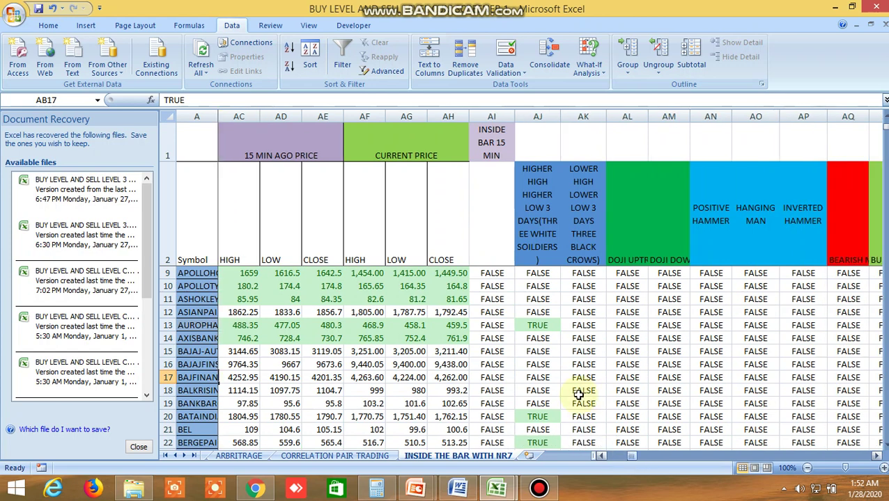
pyautogui.click(539, 326)
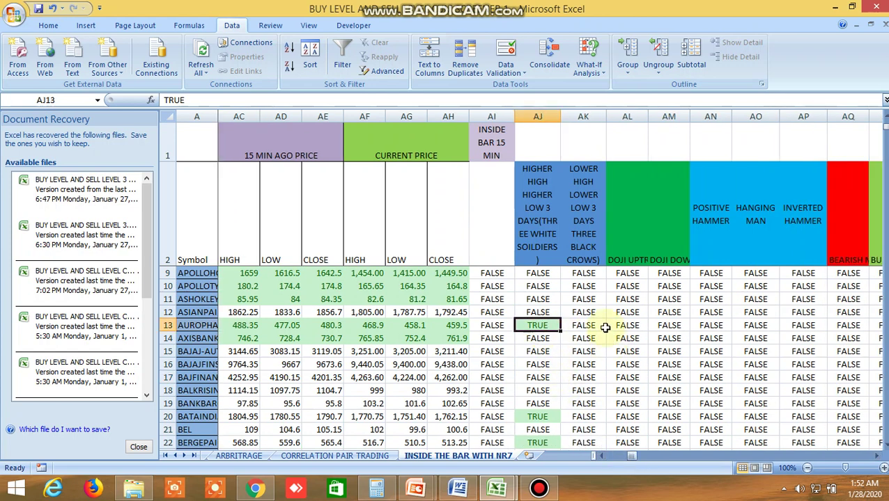